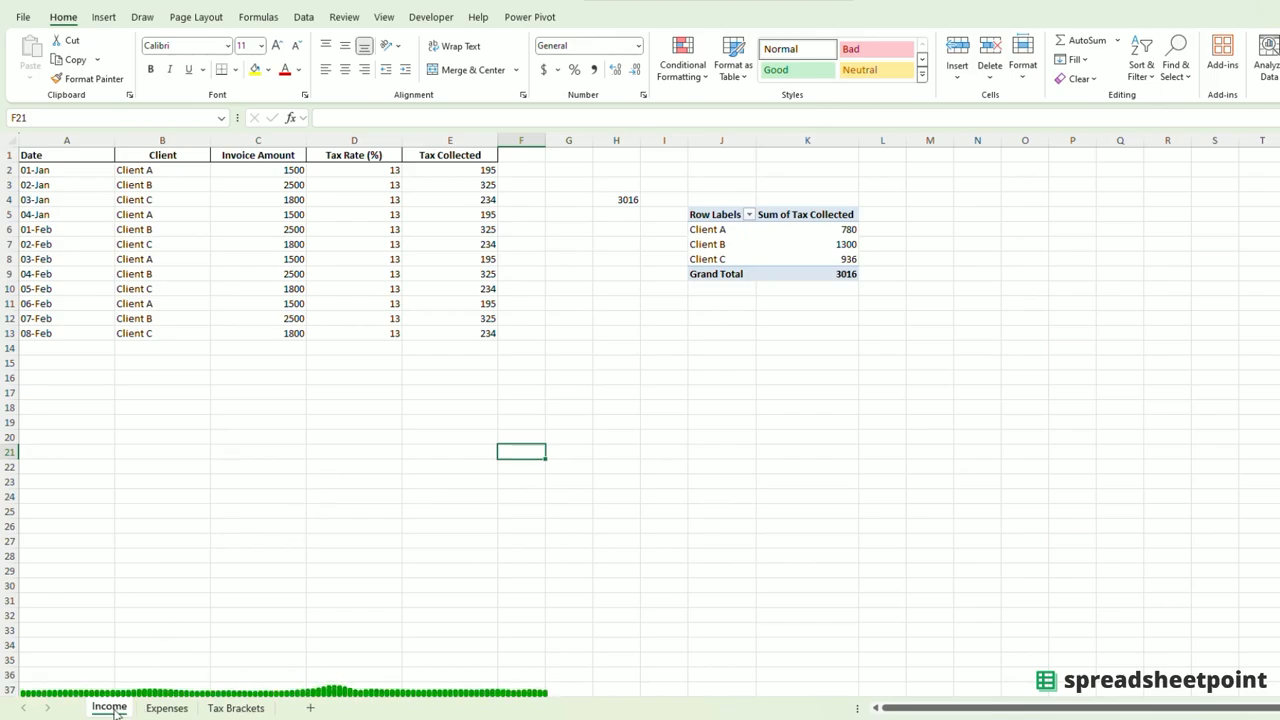
Examine the Date, Client, Invoice Amount and Tax Rate (%) columns of the income table.
{"action": "left_click", "coordinate": [168, 552]}
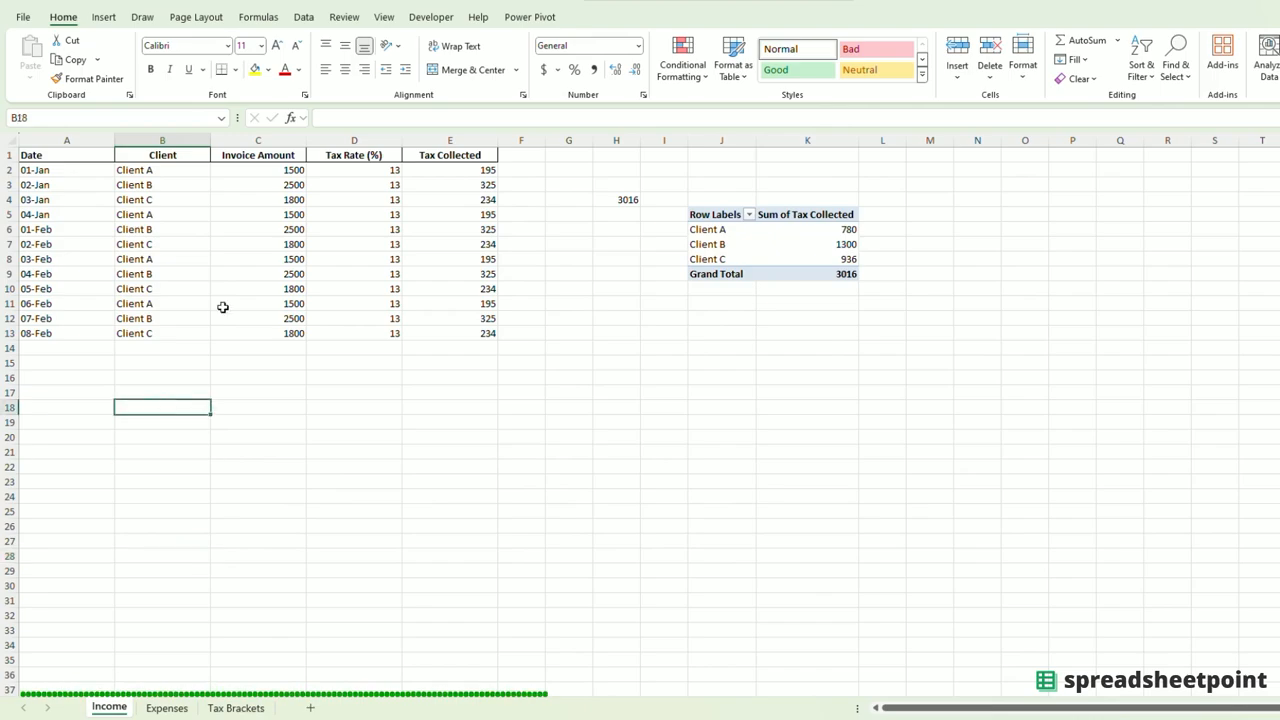
{"action": "left_click", "coordinate": [36, 174]}
{"action": "left_click_drag", "start_coordinate": [36, 199], "coordinate": [46, 591]}
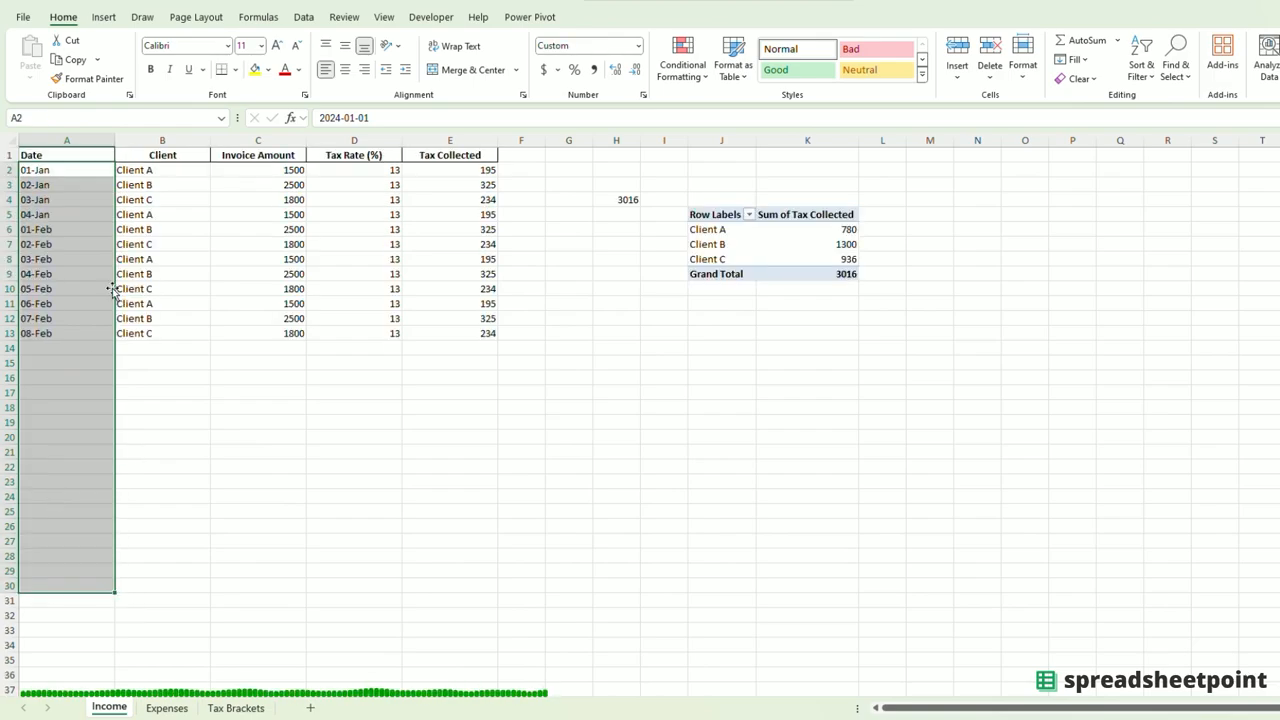
{"action": "left_click", "coordinate": [155, 244]}
{"action": "left_click_drag", "start_coordinate": [145, 170], "coordinate": [156, 526]}
{"action": "left_click", "coordinate": [277, 302]}
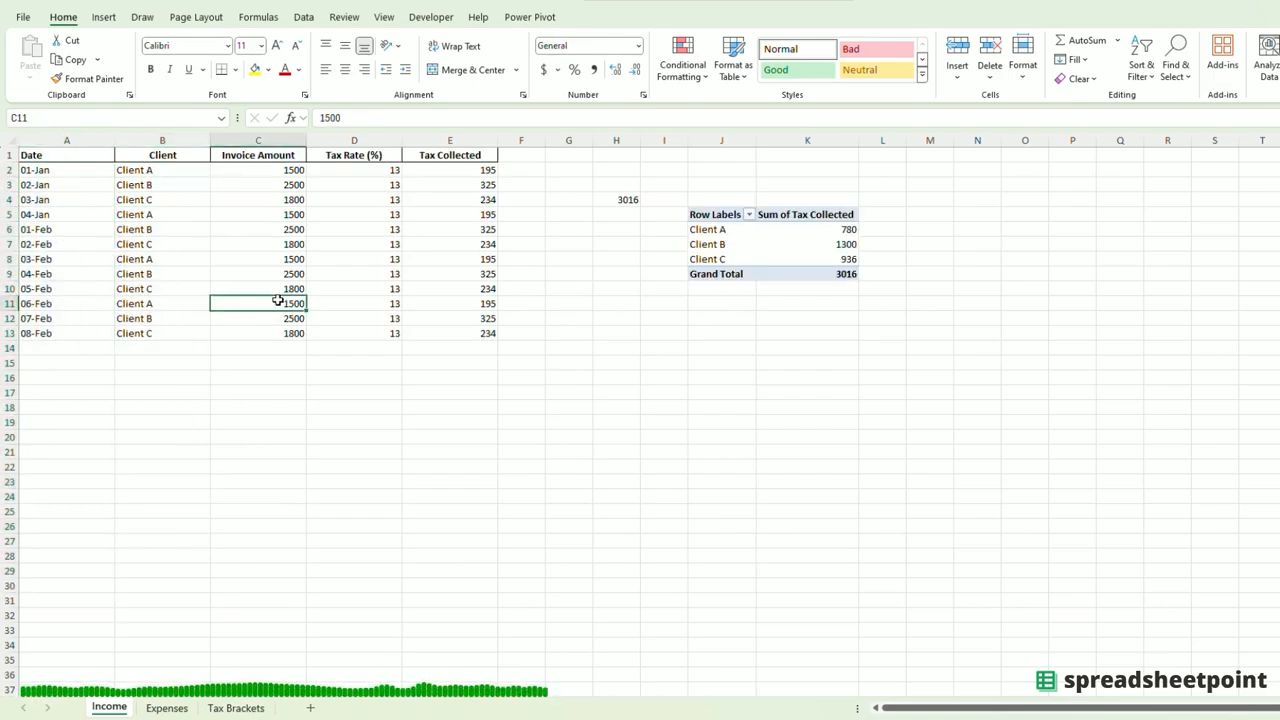
{"action": "left_click", "coordinate": [264, 226]}
{"action": "left_click", "coordinate": [257, 334]}
{"action": "left_click", "coordinate": [257, 363]}
{"action": "left_click_drag", "start_coordinate": [289, 200], "coordinate": [276, 333]}
{"action": "left_click", "coordinate": [366, 232]}
{"action": "left_click", "coordinate": [357, 185]}
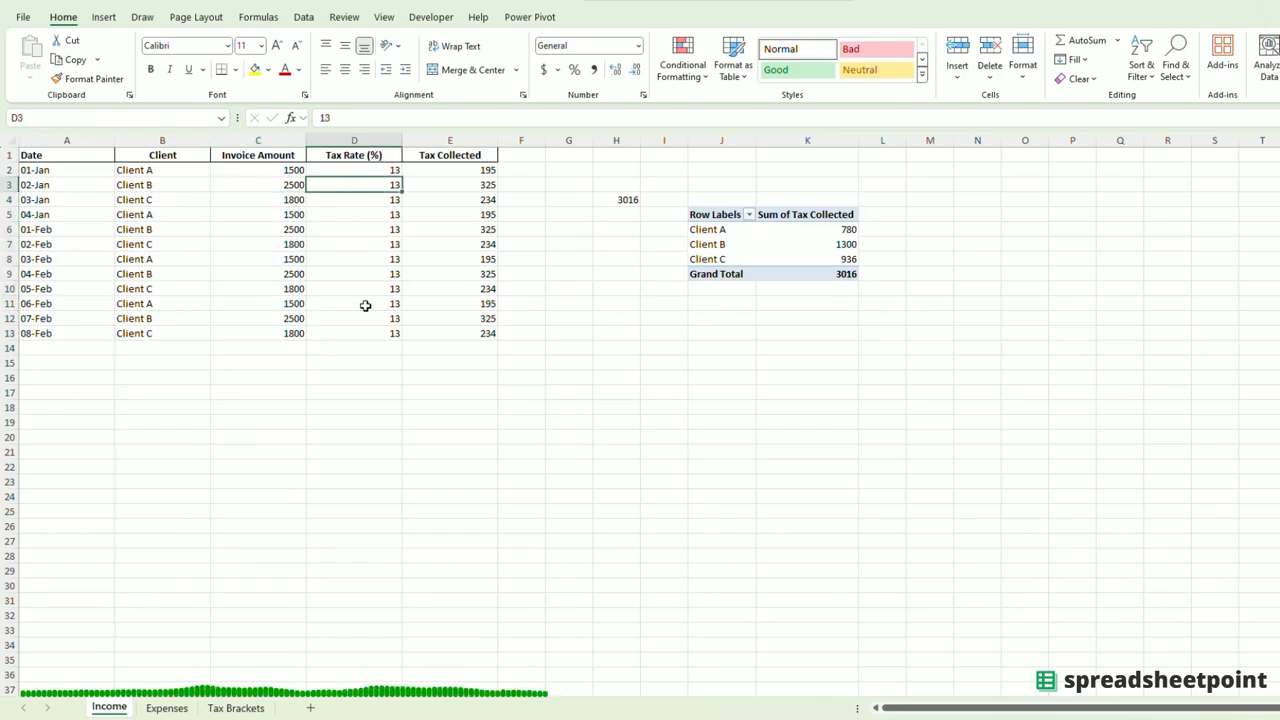
{"action": "left_click", "coordinate": [366, 306]}
{"action": "left_click", "coordinate": [366, 243]}
{"action": "left_click_drag", "start_coordinate": [57, 155], "coordinate": [490, 552]}
{"action": "left_click", "coordinate": [443, 425]}
Try a tax rate of 15 for the 04-Feb invoice in cell D9 and undo the change.
{"action": "left_click", "coordinate": [355, 272]}
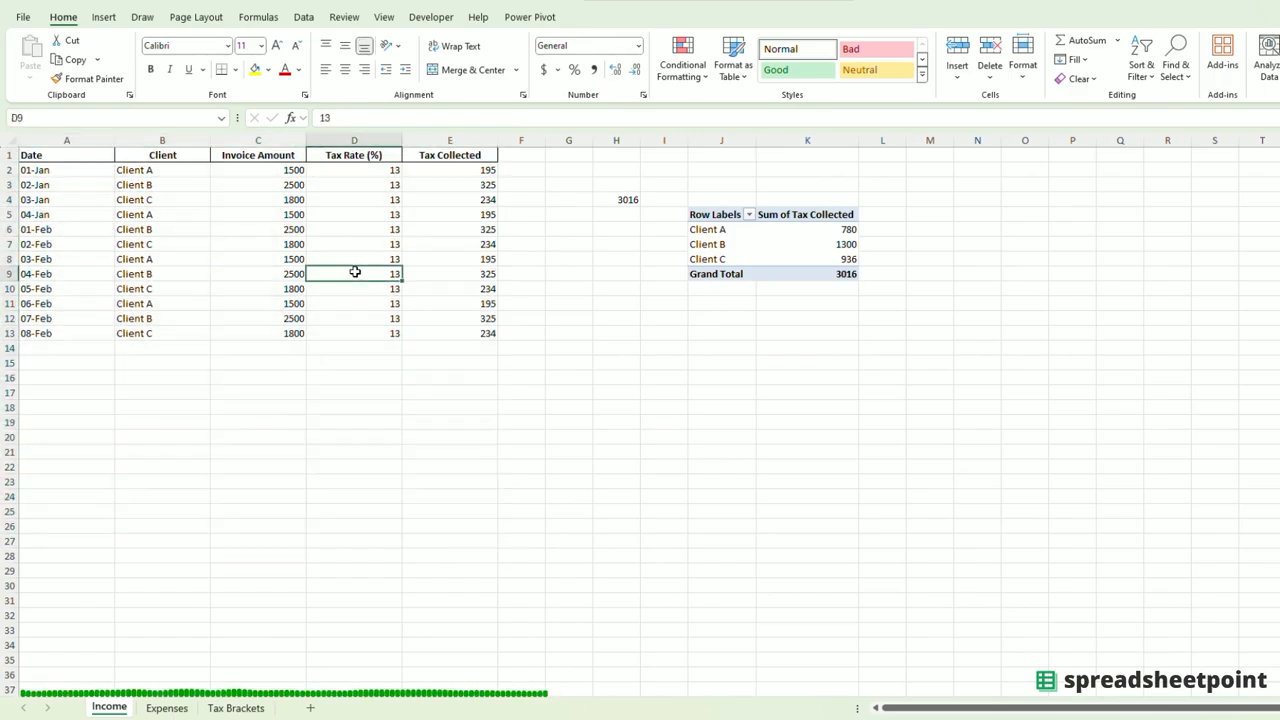
{"action": "type", "text": "15"}
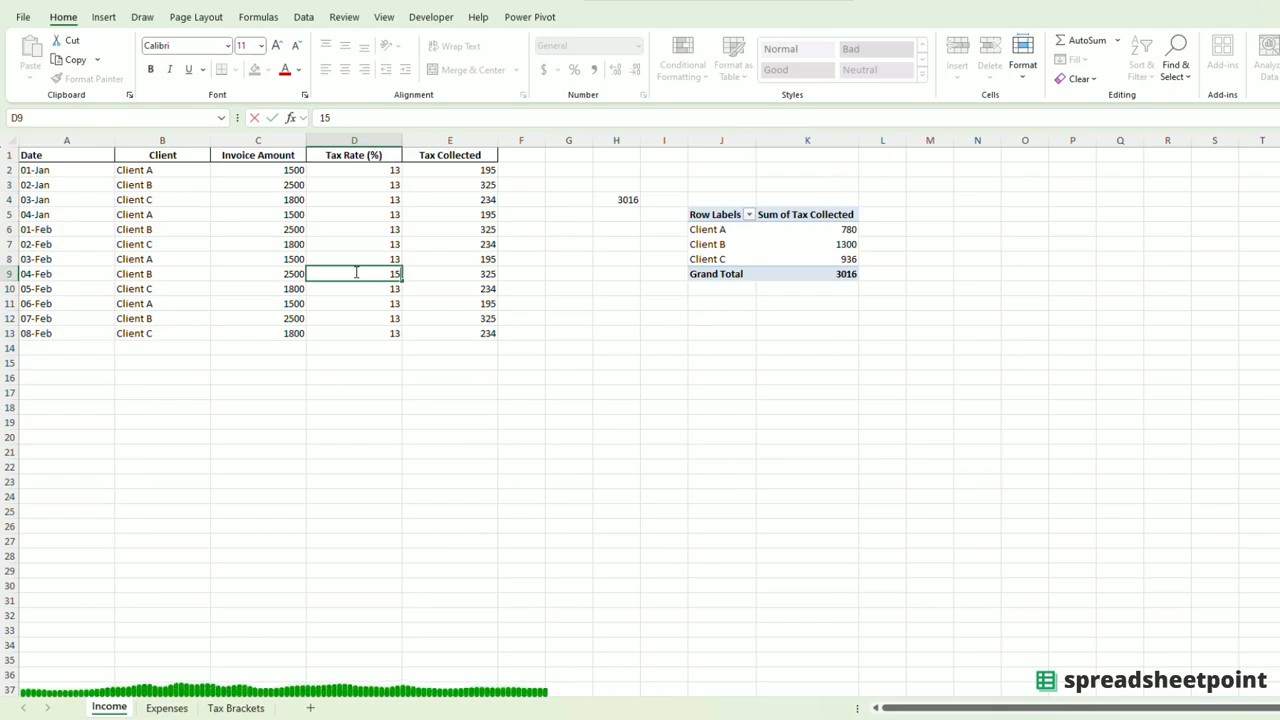
{"action": "key", "text": "Return"}
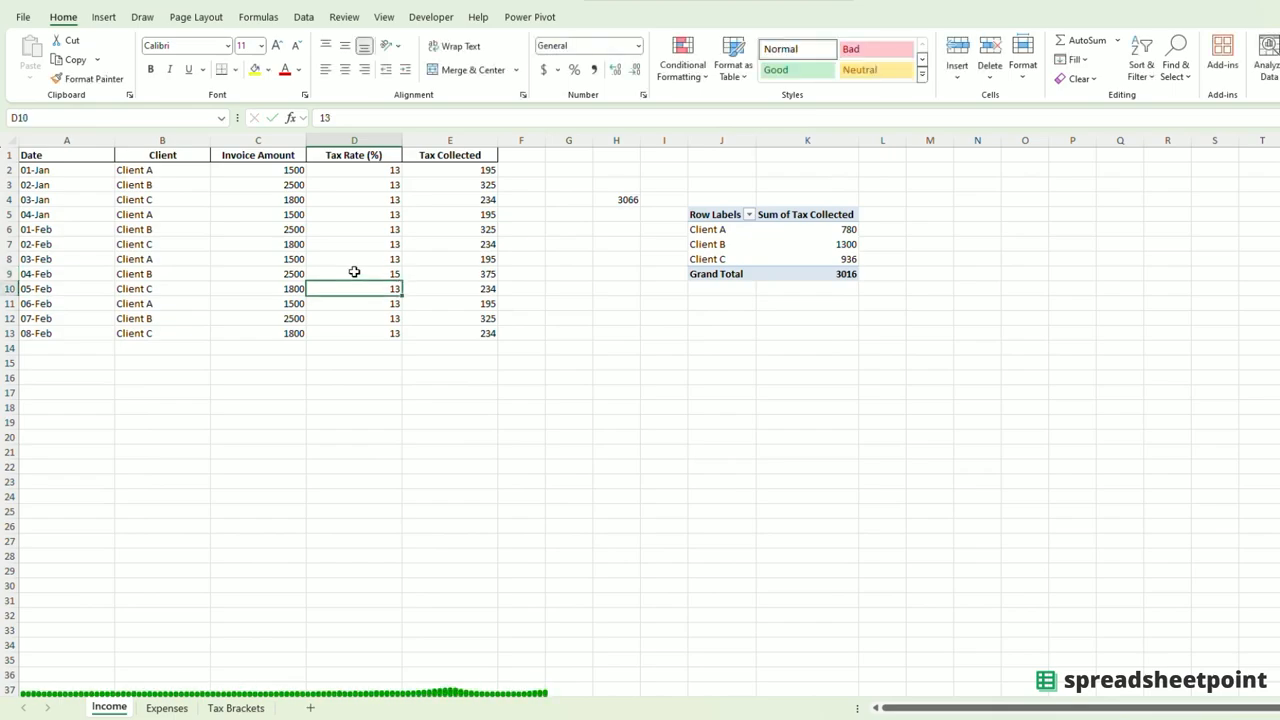
{"action": "left_click", "coordinate": [350, 270]}
{"action": "key", "text": "ctrl+z"}
Examine the formulas in the Tax Collected column, including the cells that the E5 formula references.
{"action": "left_click", "coordinate": [468, 259]}
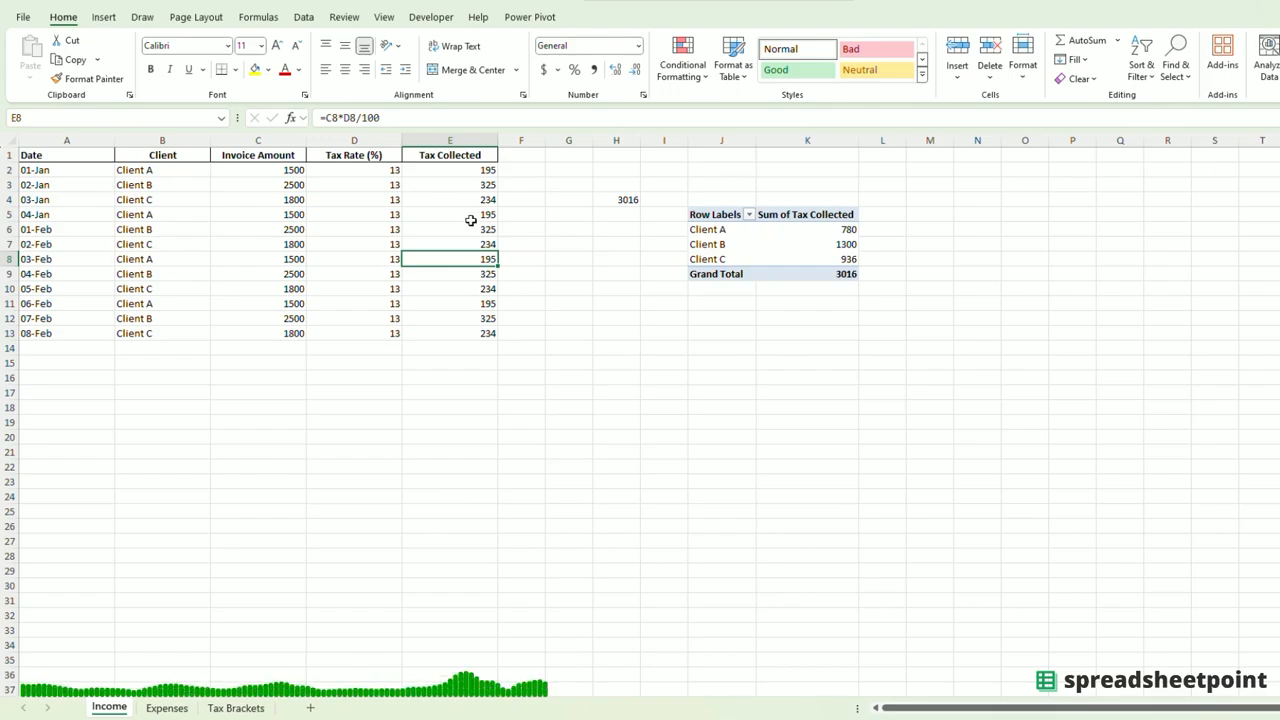
{"action": "left_click", "coordinate": [470, 220]}
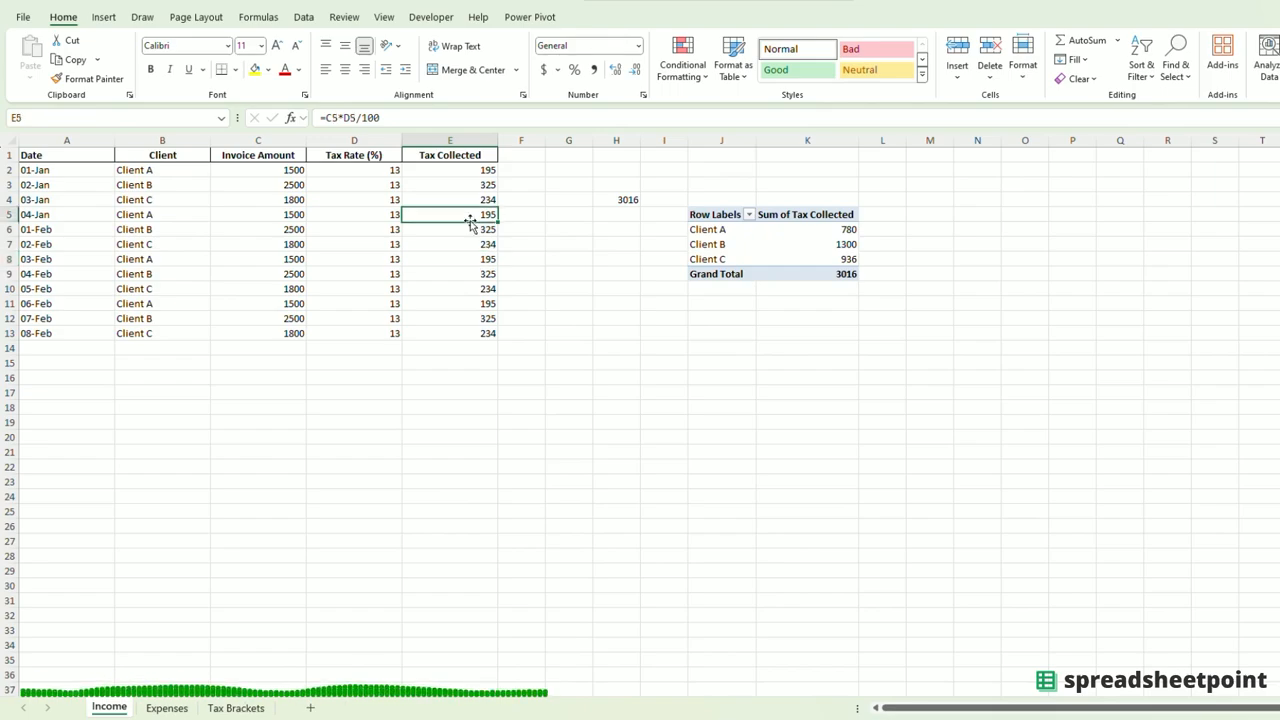
{"action": "left_click", "coordinate": [357, 118]}
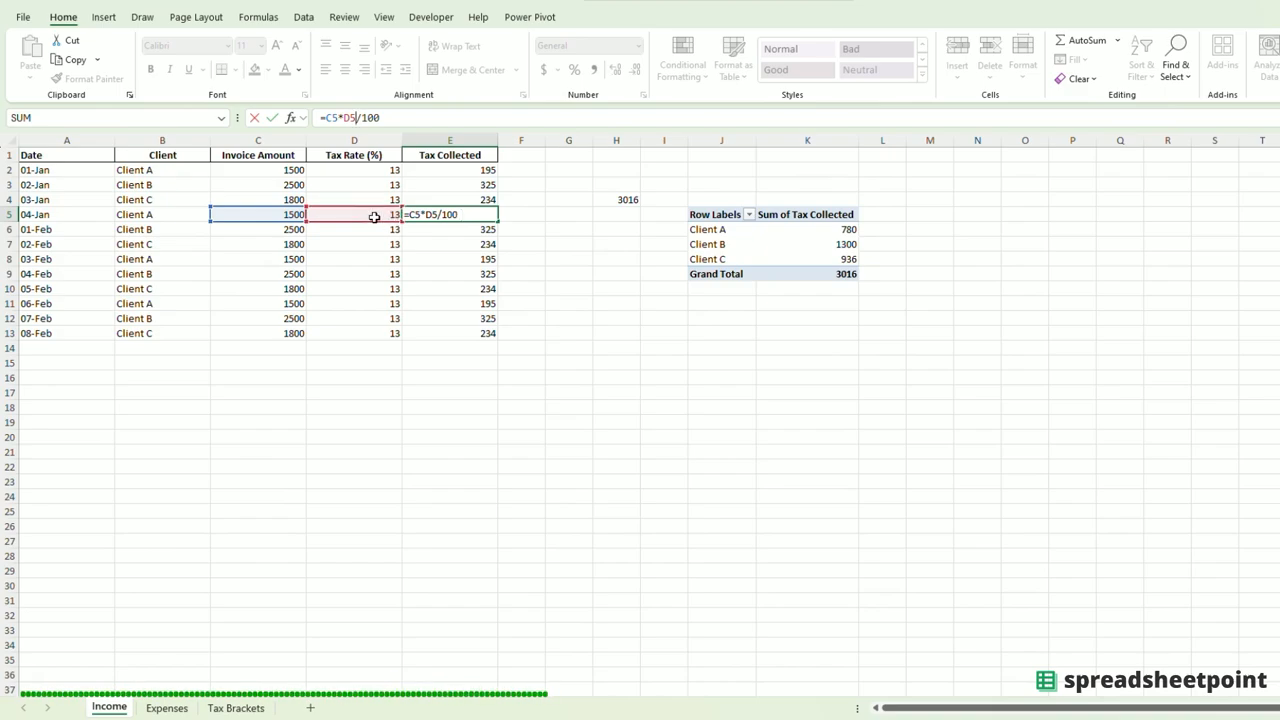
{"action": "key", "text": "ctrl+Return"}
{"action": "left_click_drag", "start_coordinate": [482, 180], "coordinate": [440, 337]}
{"action": "left_click", "coordinate": [440, 332]}
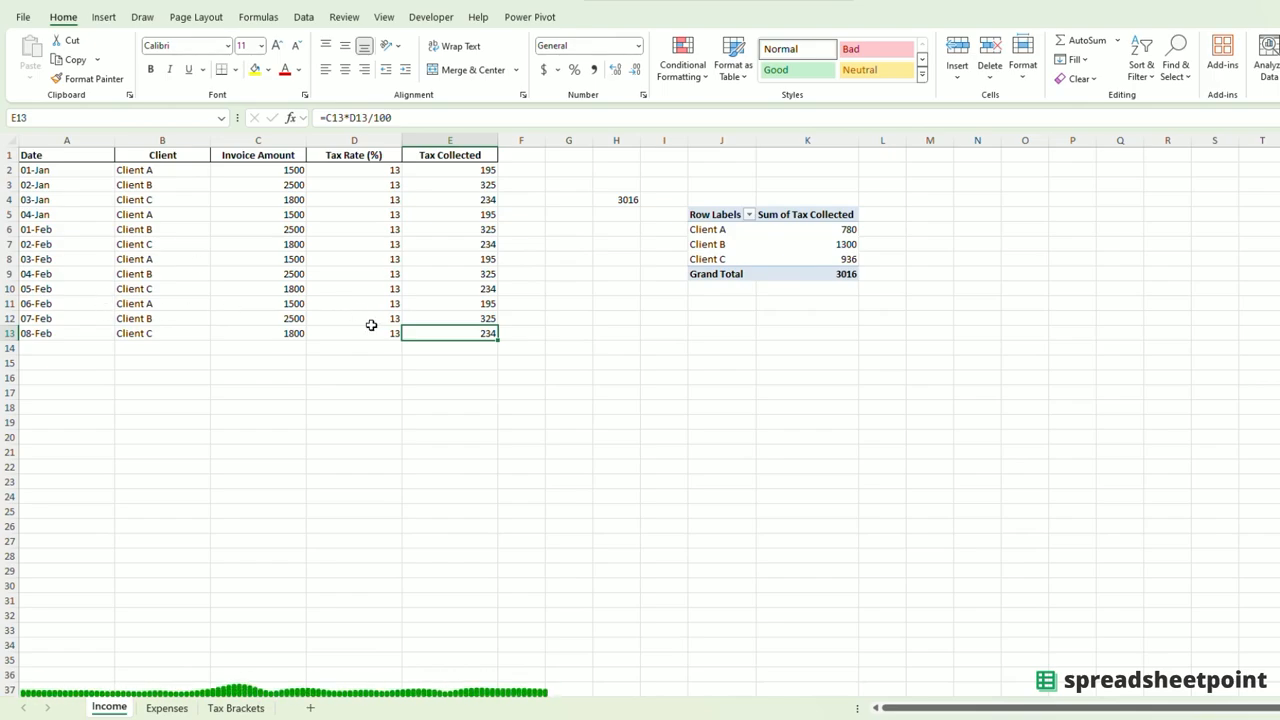
{"action": "left_click", "coordinate": [135, 405]}
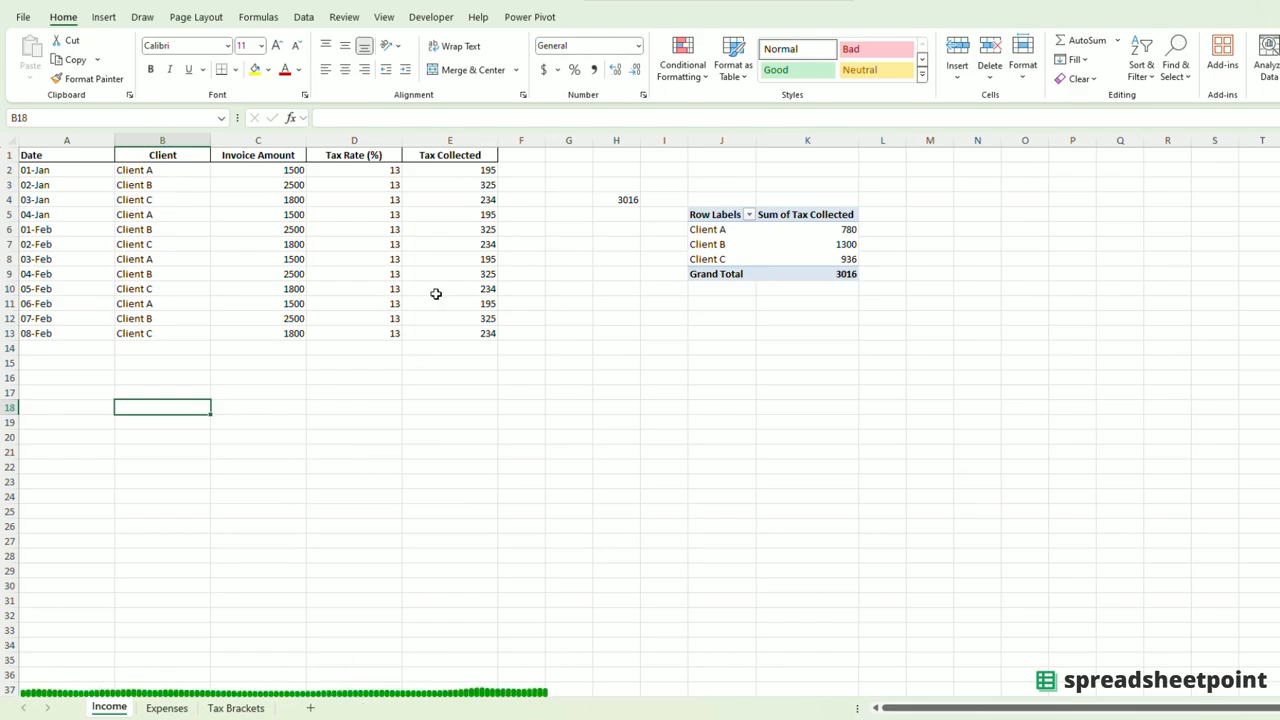
{"action": "left_click_drag", "start_coordinate": [440, 172], "coordinate": [440, 393]}
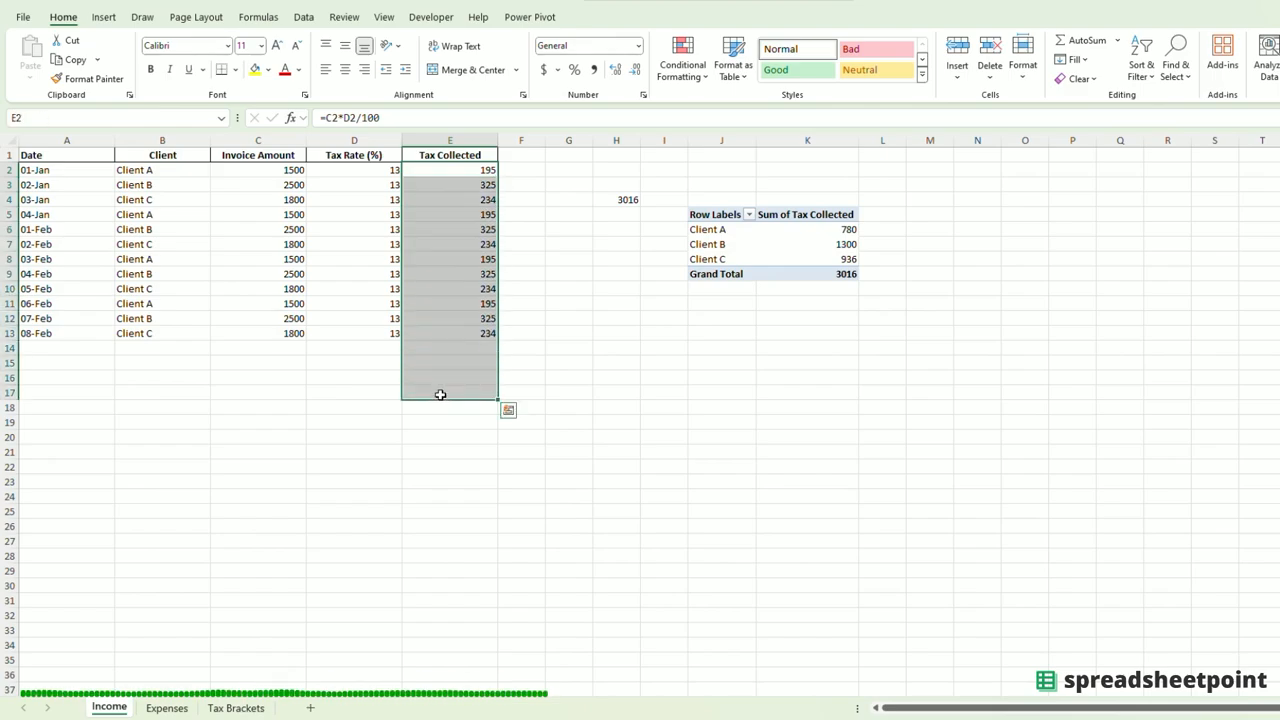
{"action": "left_click", "coordinate": [521, 359]}
Delete the existing pivot table beside the income data on the Income sheet.
{"action": "left_click_drag", "start_coordinate": [700, 170], "coordinate": [900, 320]}
{"action": "key", "text": "Delete"}
{"action": "left_click", "coordinate": [819, 401]}
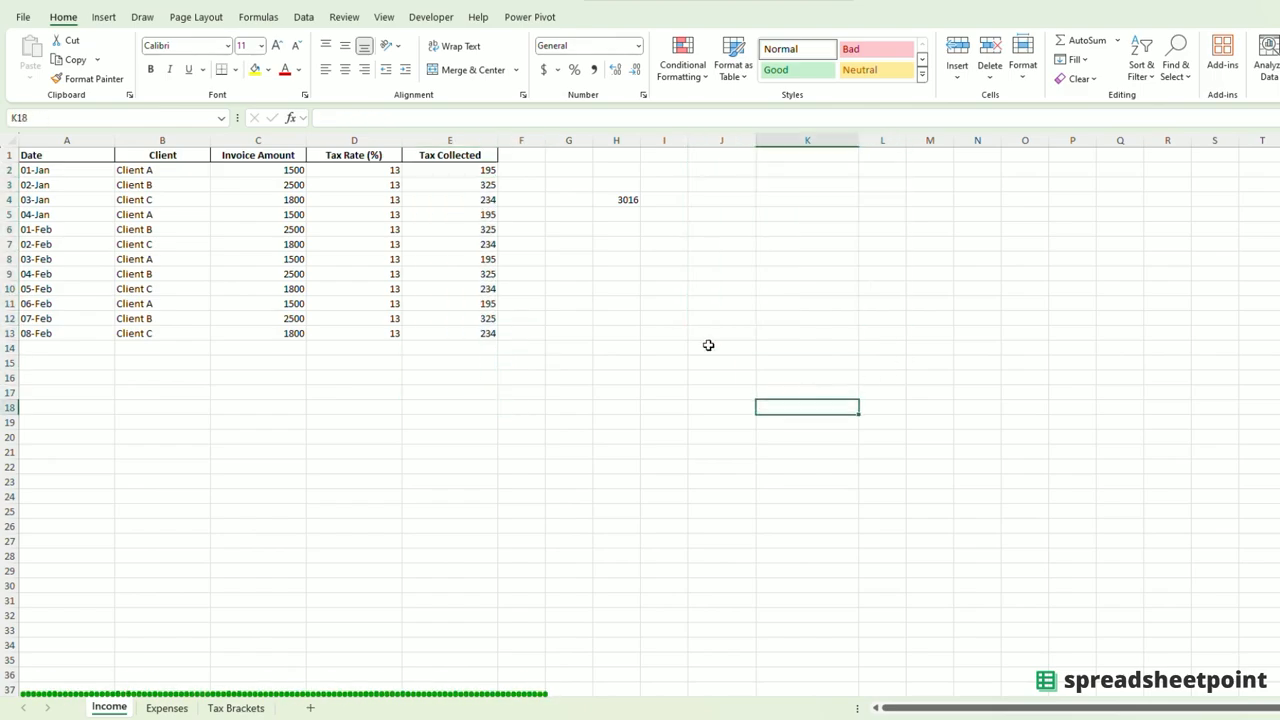
Insert a pivot table from the income data A1:E13 at cell J10 of the existing worksheet.
{"action": "left_click_drag", "start_coordinate": [77, 154], "coordinate": [480, 334]}
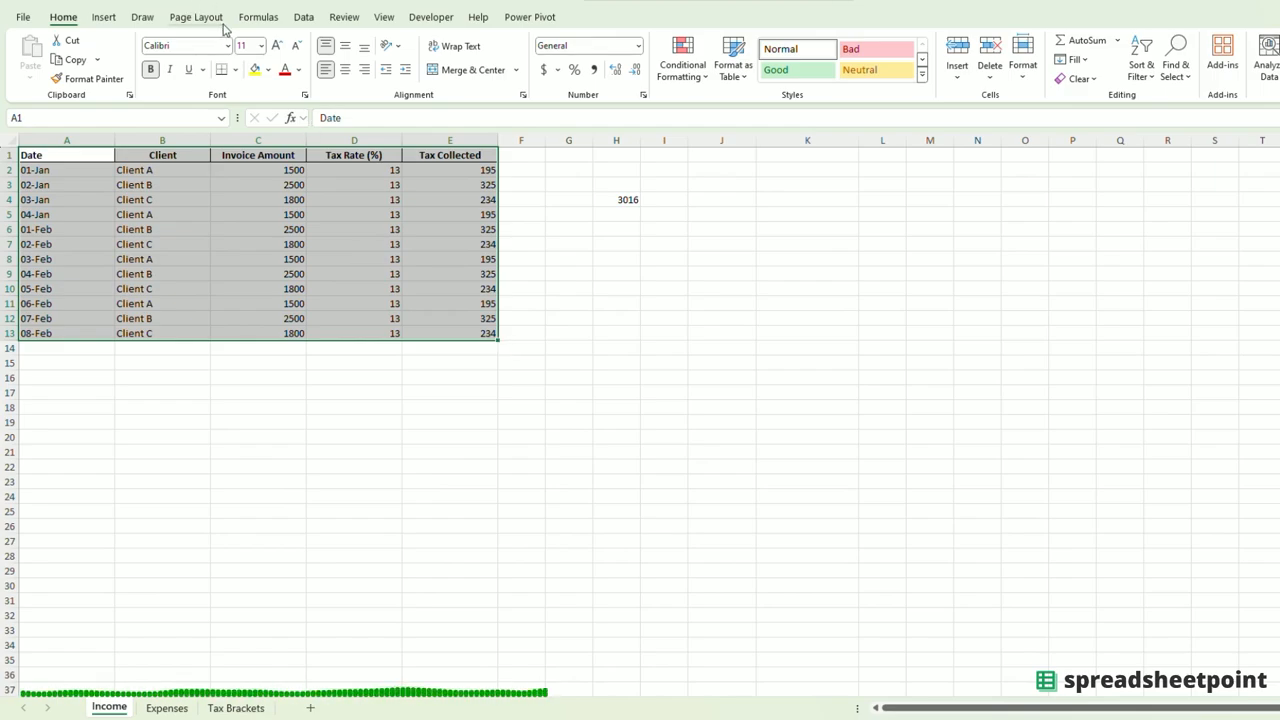
{"action": "left_click", "coordinate": [104, 19]}
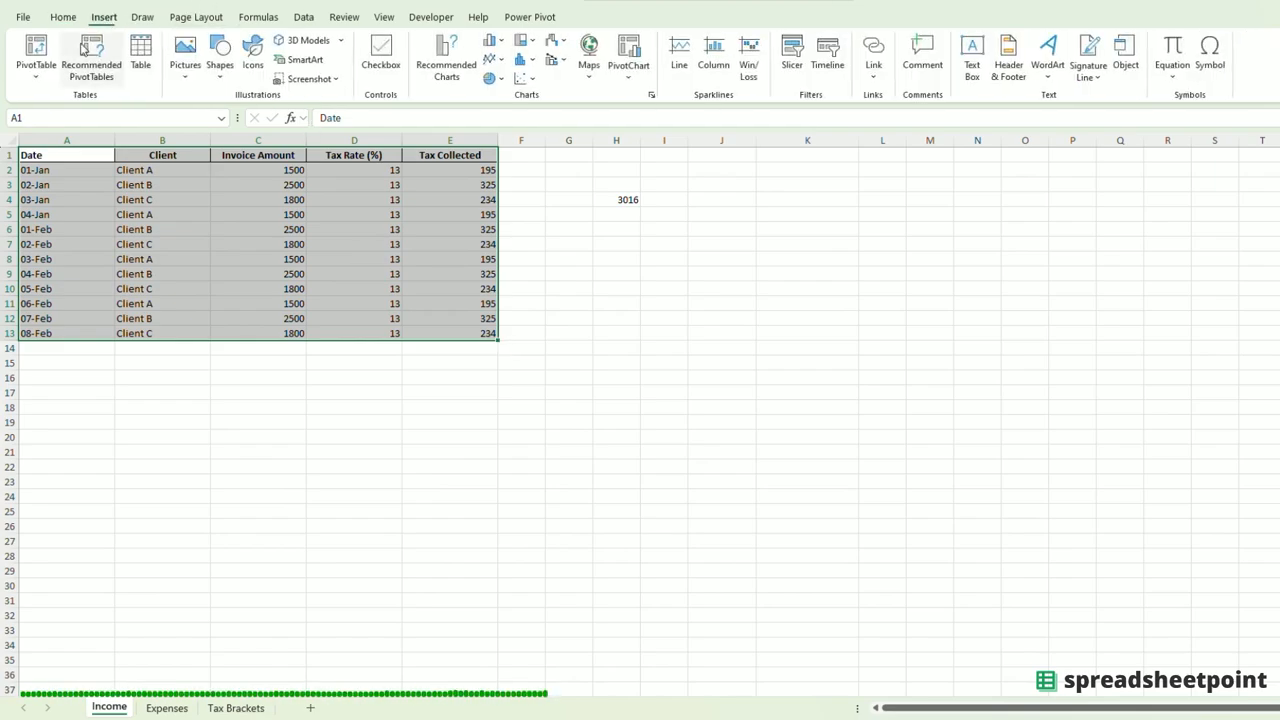
{"action": "left_click", "coordinate": [35, 55]}
{"action": "left_click", "coordinate": [60, 101]}
{"action": "left_click", "coordinate": [695, 562]}
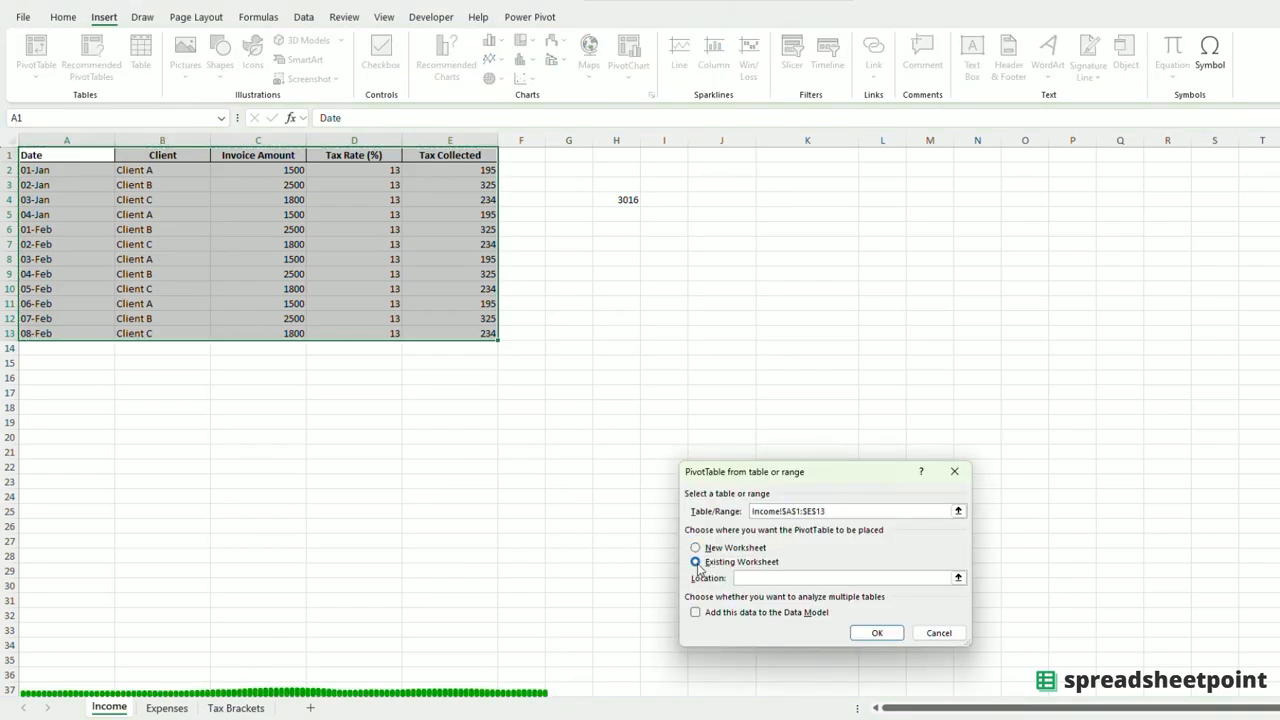
{"action": "left_click", "coordinate": [731, 287]}
{"action": "left_click", "coordinate": [877, 632]}
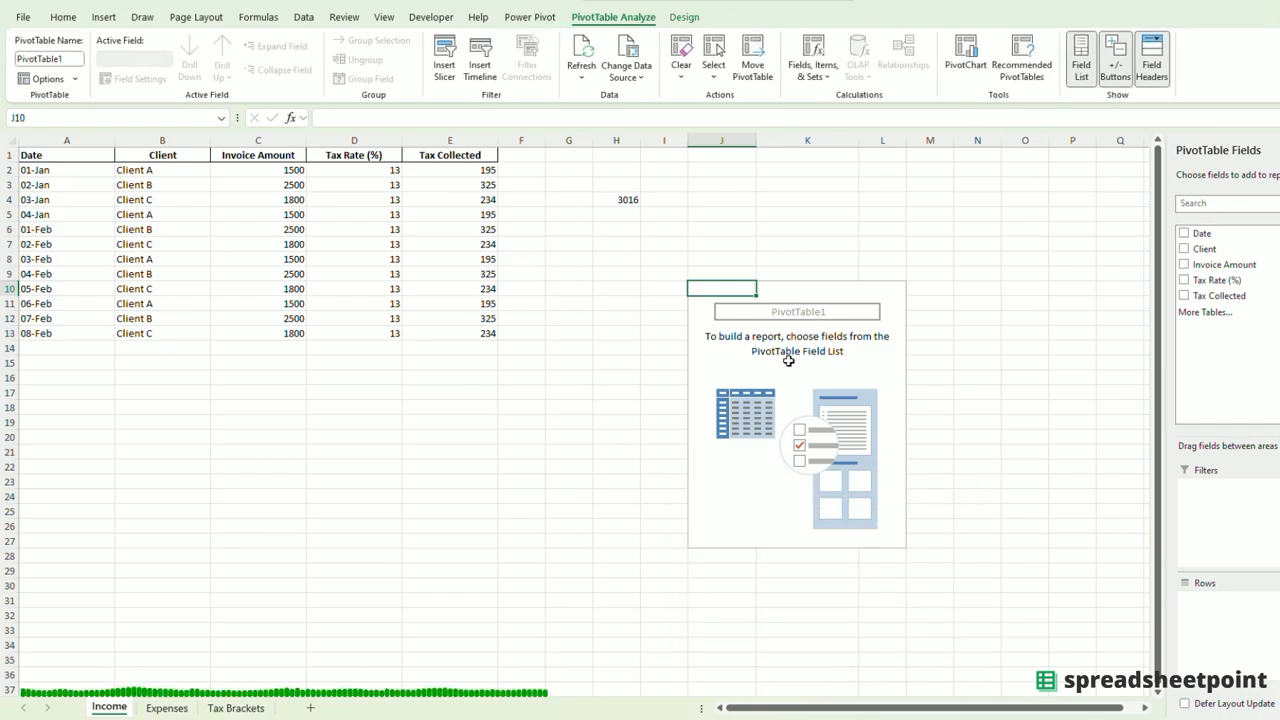
Build the pivot table with Client as rows and the sum of Tax Collected as values.
{"action": "left_click", "coordinate": [1204, 250]}
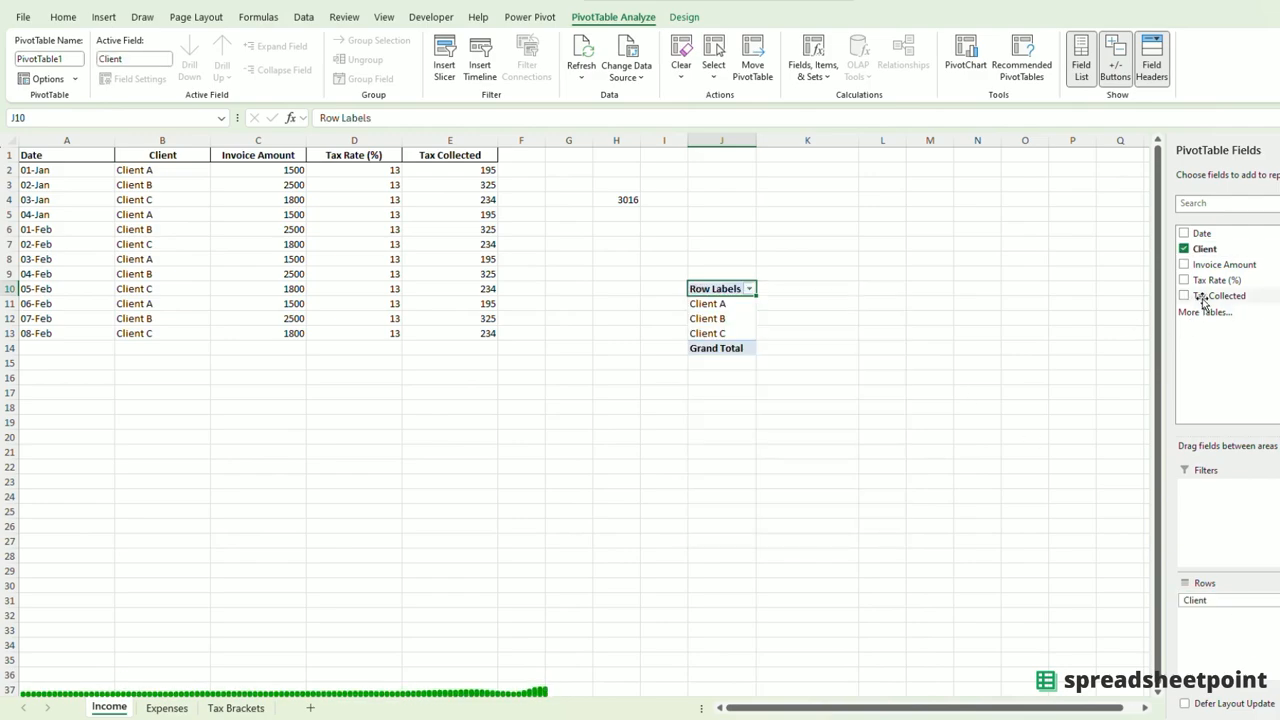
{"action": "left_click_drag", "start_coordinate": [1202, 298], "coordinate": [1198, 384]}
{"action": "left_click", "coordinate": [881, 392]}
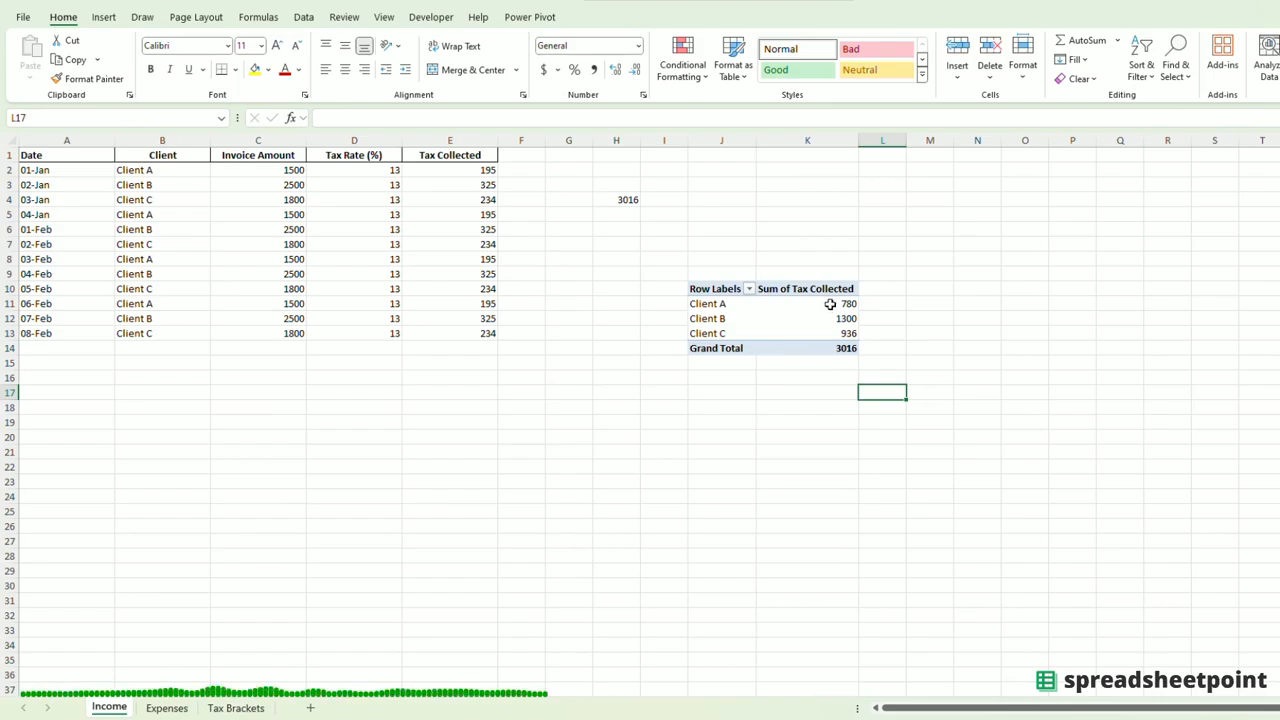
{"action": "left_click", "coordinate": [722, 305]}
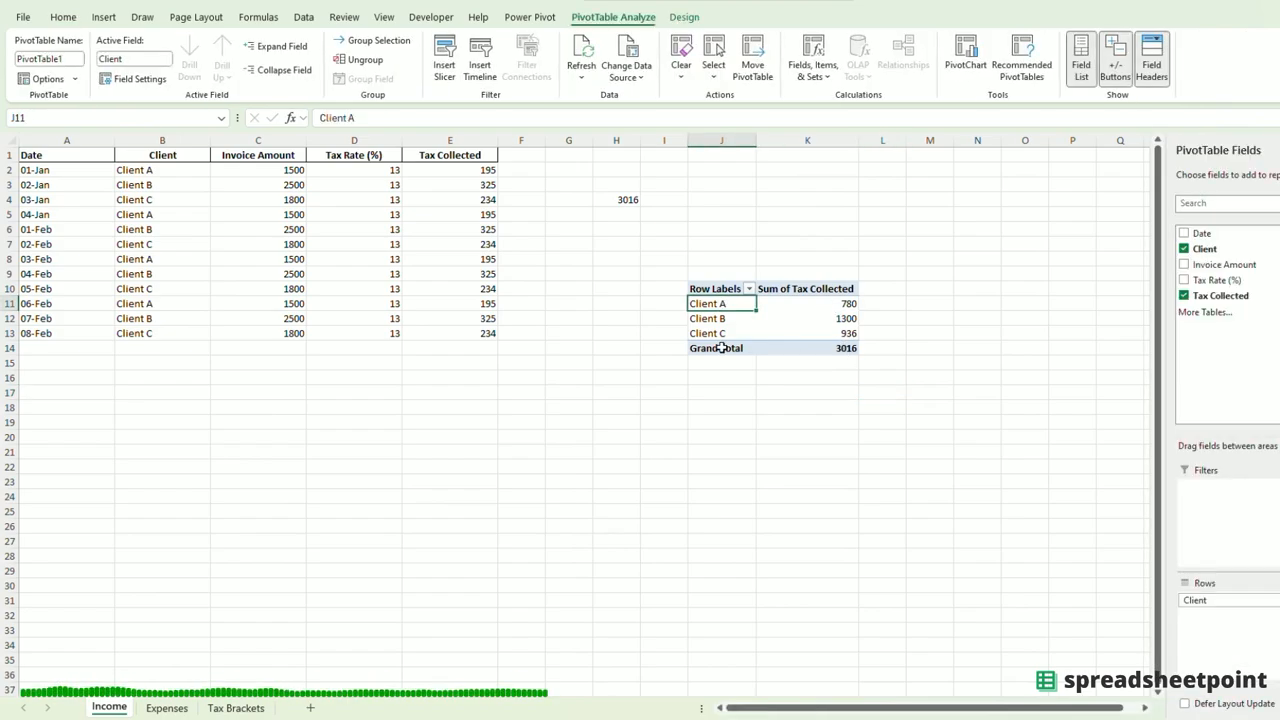
{"action": "left_click", "coordinate": [838, 306]}
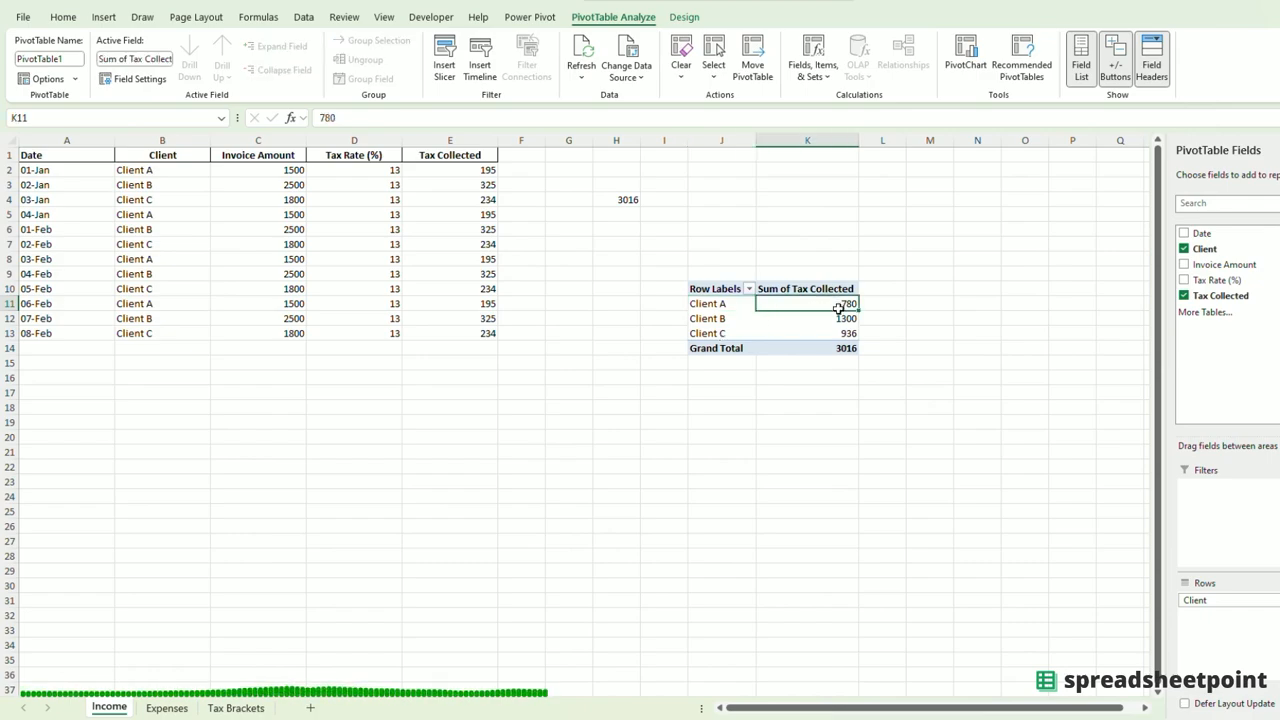
{"action": "left_click", "coordinate": [616, 496]}
Examine the expense table's columns and the Tax Paid formula on the Expenses sheet, with a glance back at the Income sheet.
{"action": "left_click", "coordinate": [167, 708]}
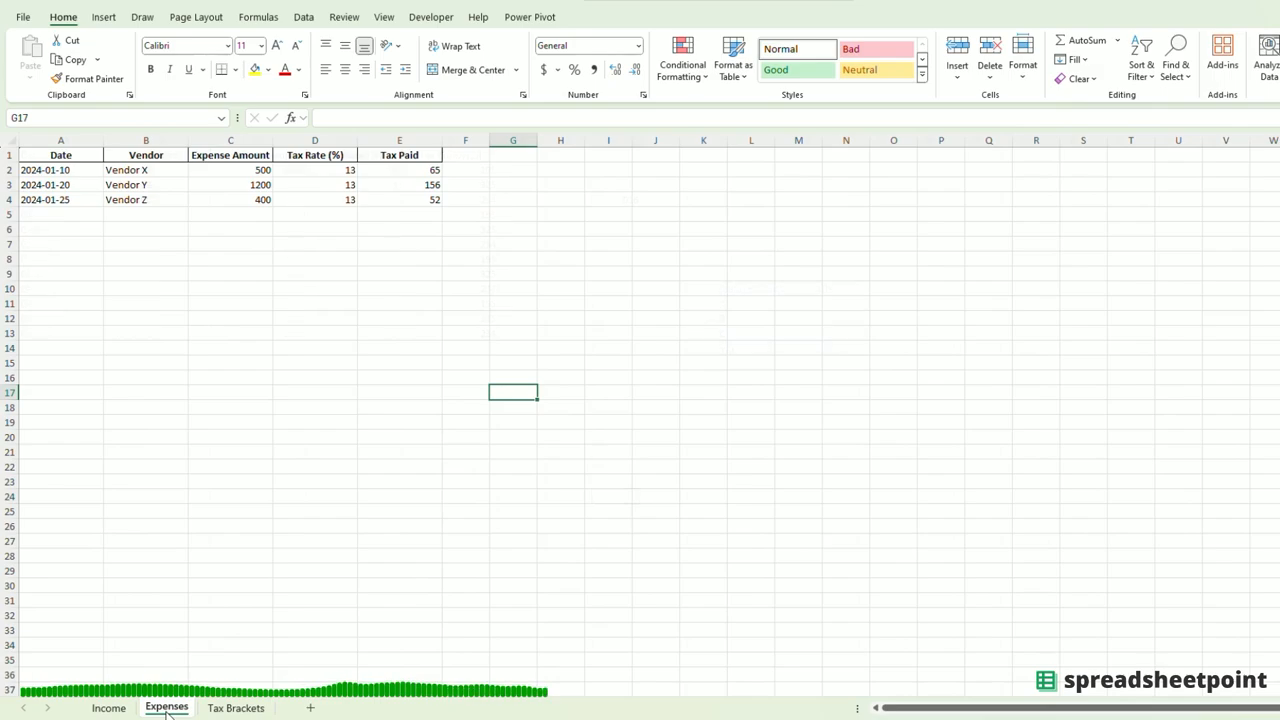
{"action": "left_click", "coordinate": [180, 274]}
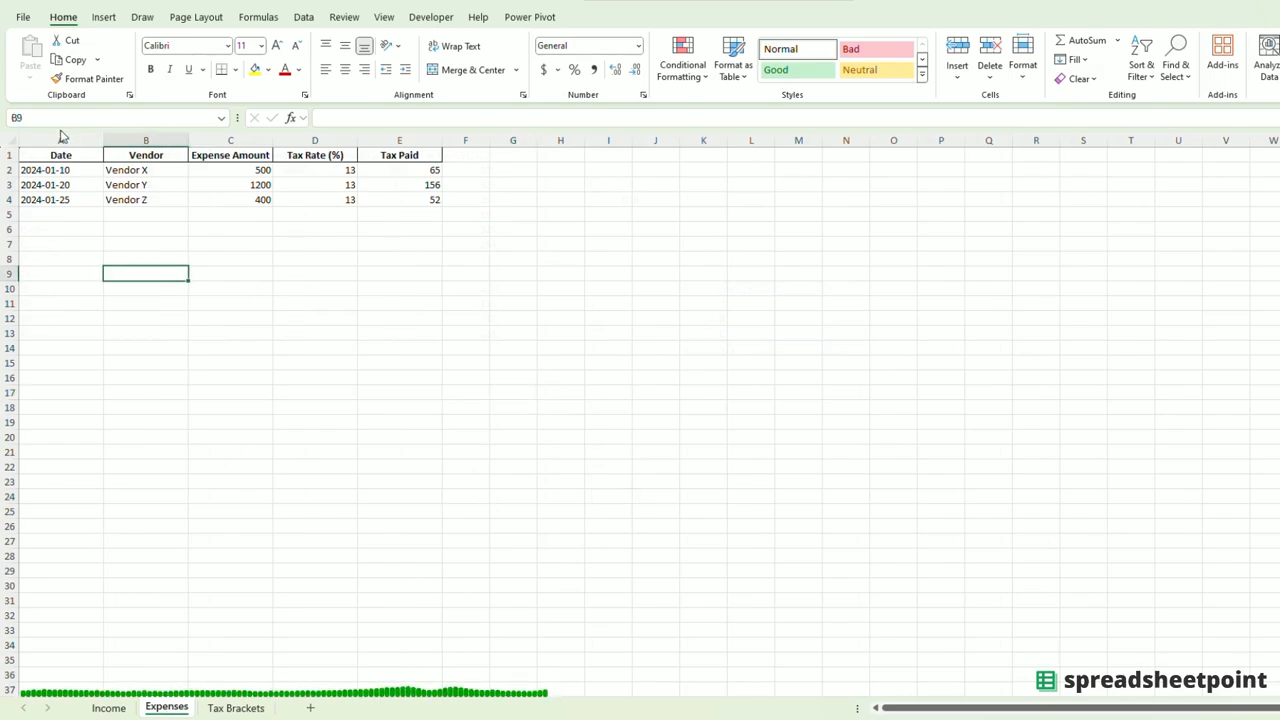
{"action": "left_click", "coordinate": [56, 187]}
{"action": "left_click", "coordinate": [142, 190]}
{"action": "left_click", "coordinate": [140, 270]}
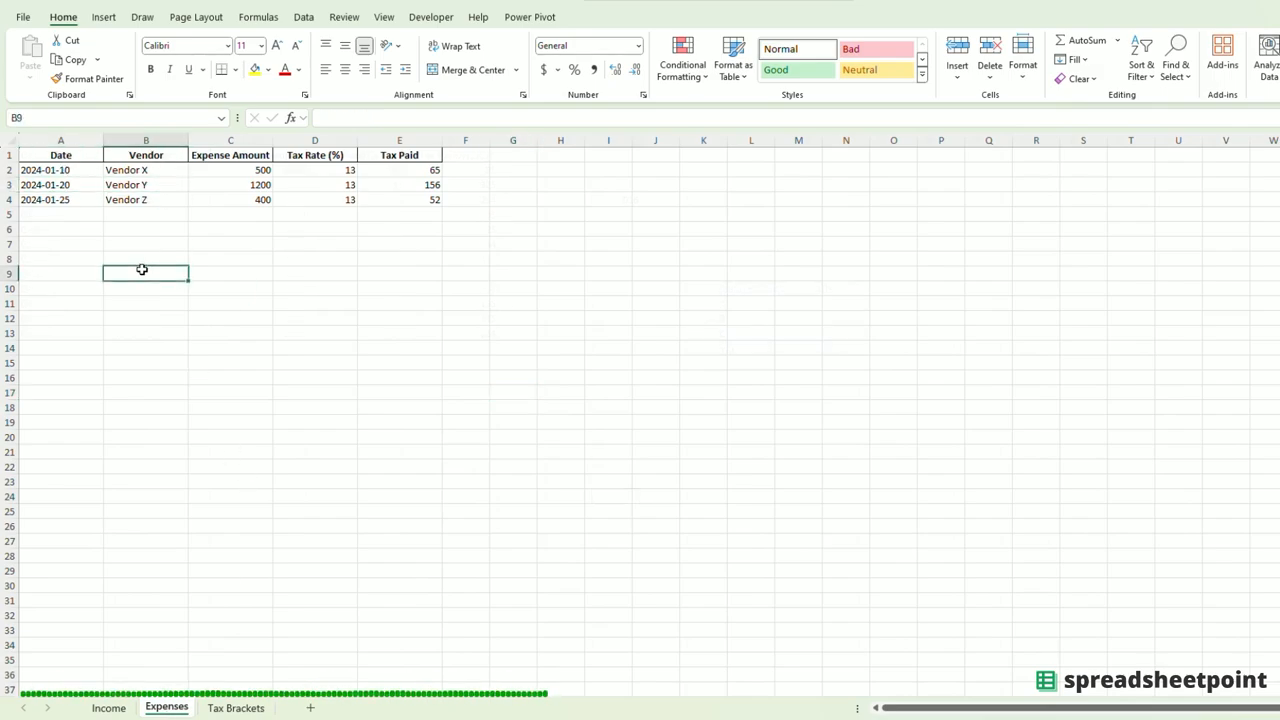
{"action": "left_click", "coordinate": [247, 218]}
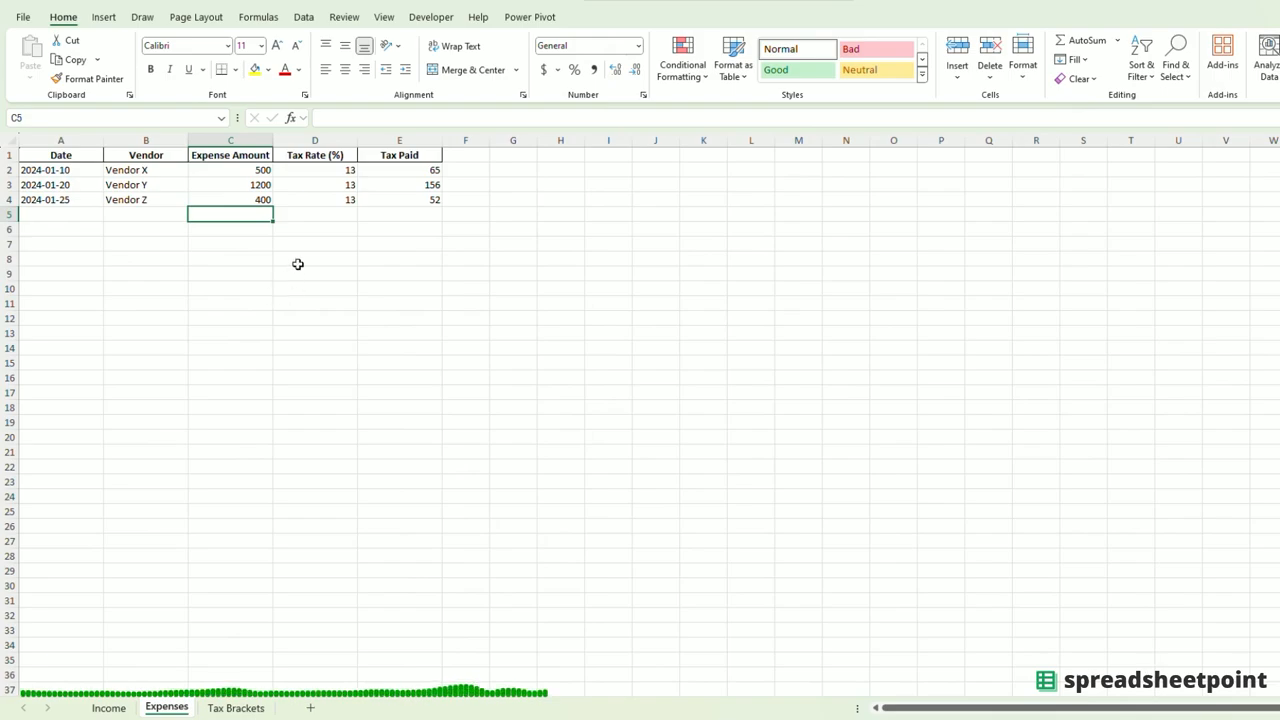
{"action": "left_click", "coordinate": [303, 260]}
{"action": "left_click", "coordinate": [352, 184]}
{"action": "left_click", "coordinate": [425, 187]}
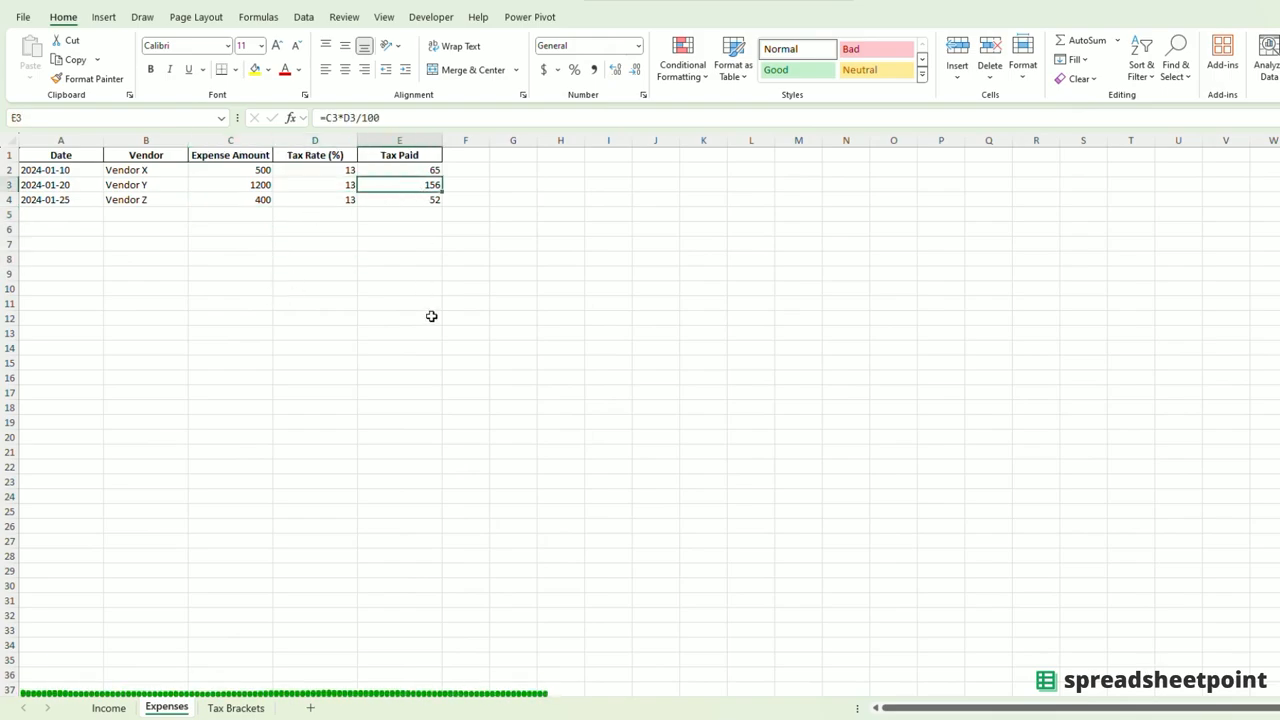
{"action": "left_click", "coordinate": [431, 316]}
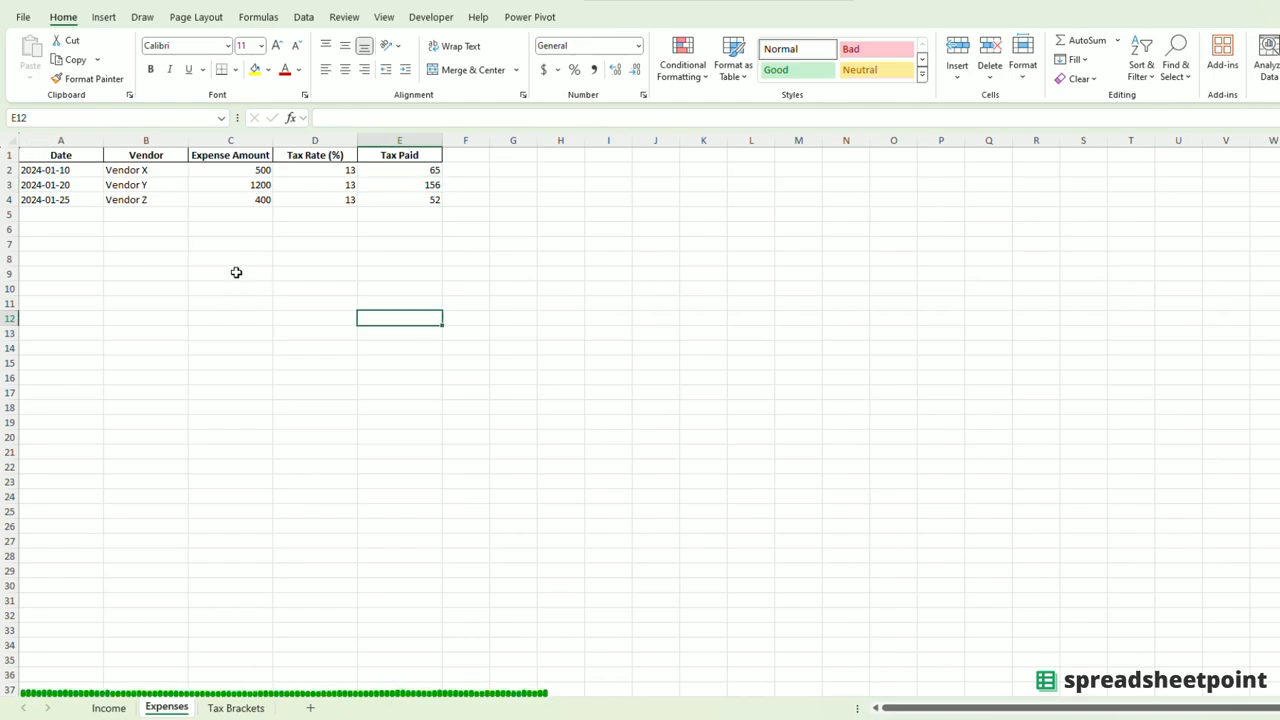
{"action": "key", "text": "ctrl+Page_Up"}
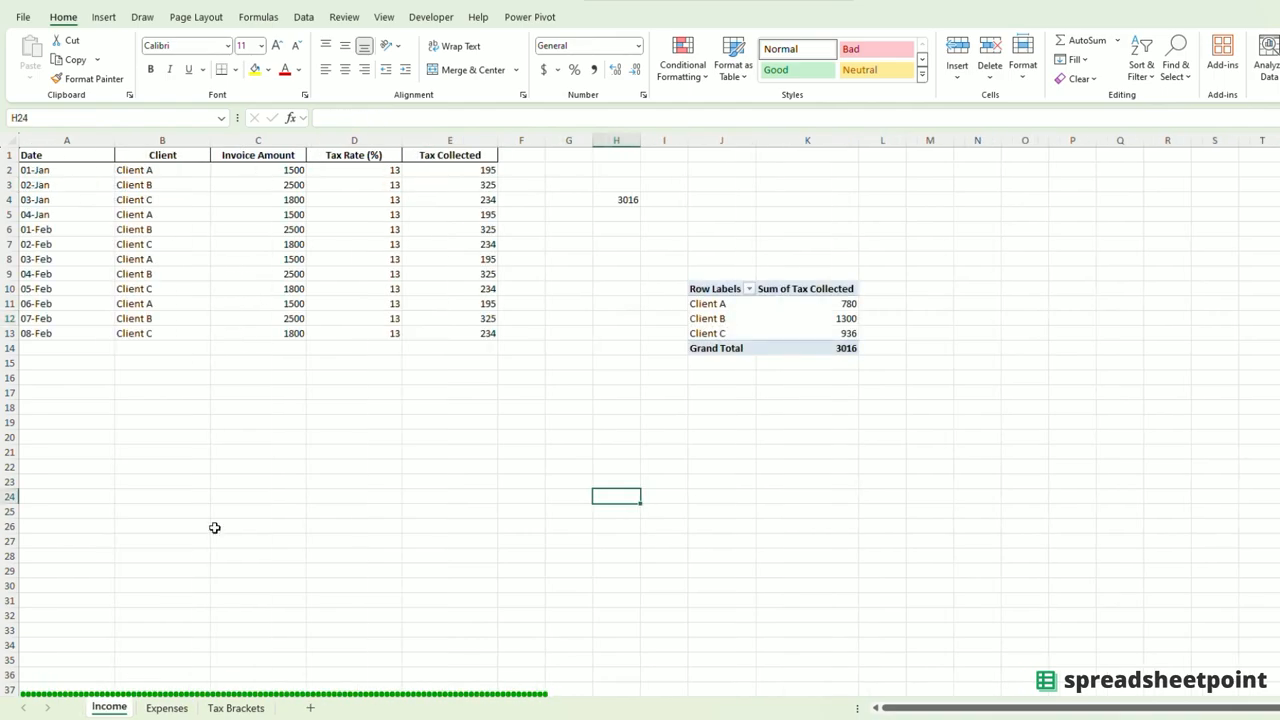
{"action": "left_click", "coordinate": [214, 527]}
{"action": "left_click", "coordinate": [166, 708]}
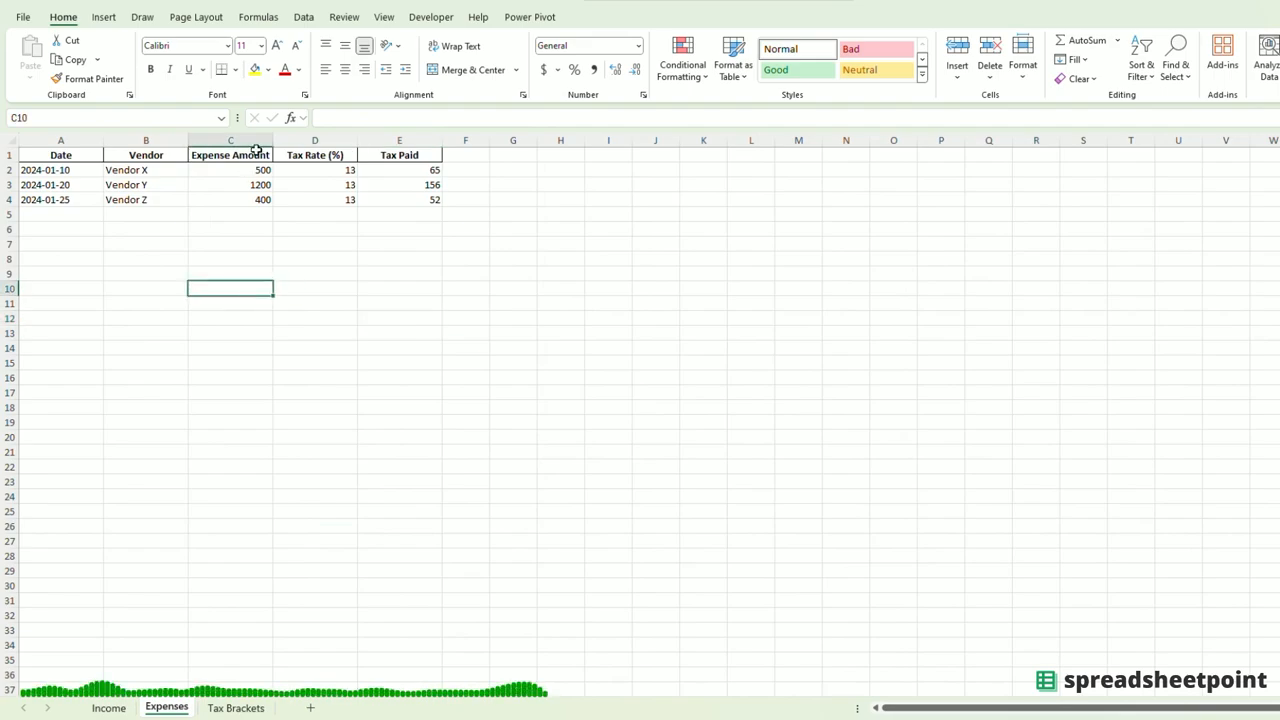
Insert a column before Tax Rate (%) in the expense table and title it Payment Method.
{"action": "left_click", "coordinate": [303, 137]}
{"action": "right_click", "coordinate": [303, 133]}
{"action": "left_click", "coordinate": [366, 283]}
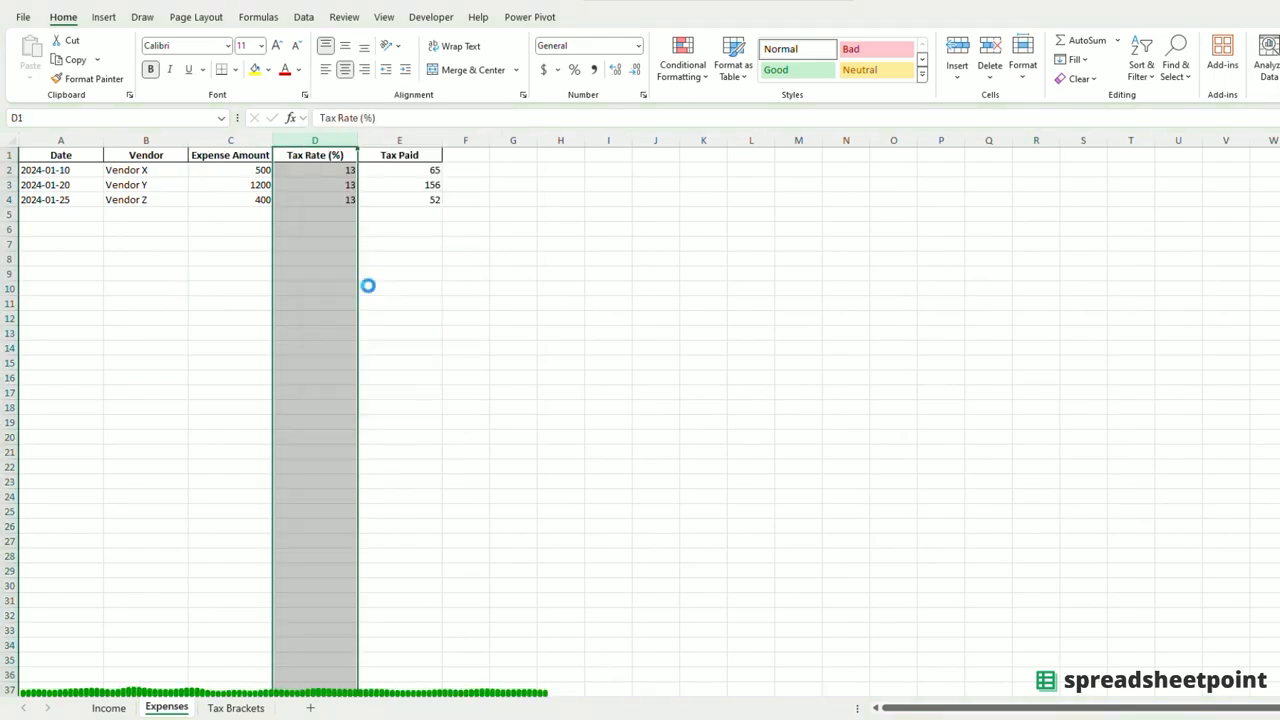
{"action": "left_click", "coordinate": [319, 157]}
{"action": "type", "text": "Payment Method"}
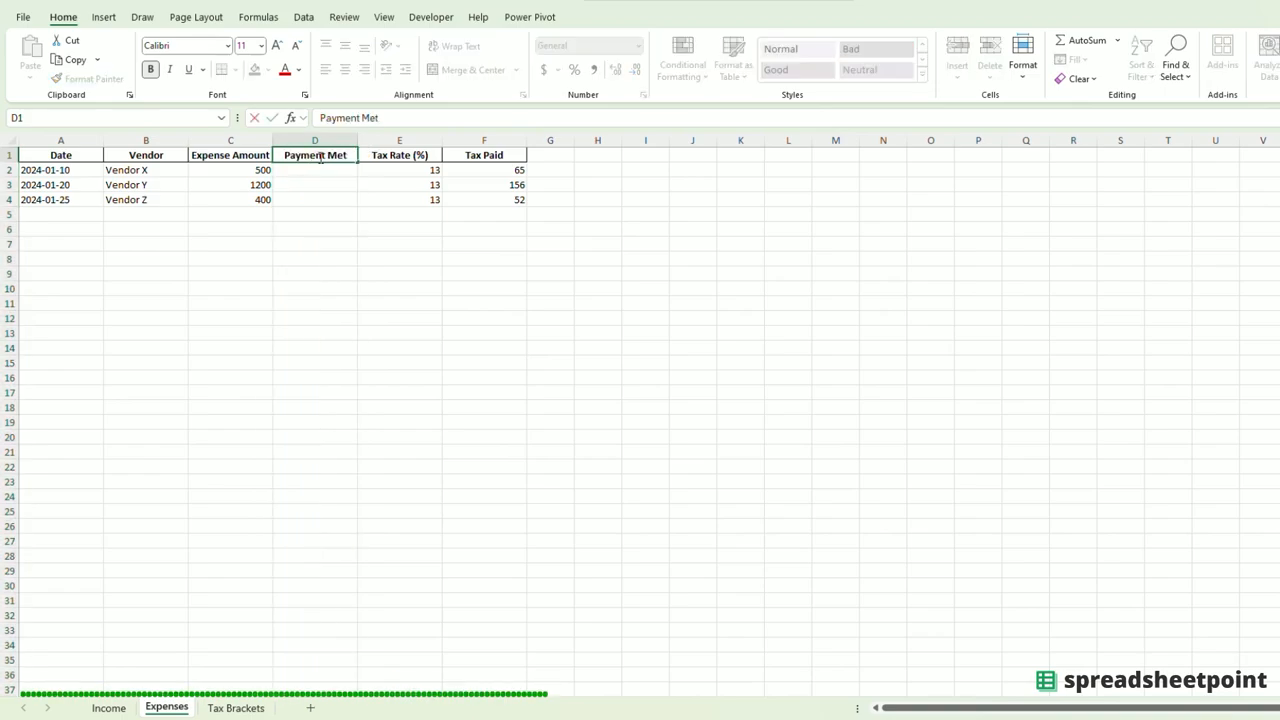
{"action": "key", "text": "Return"}
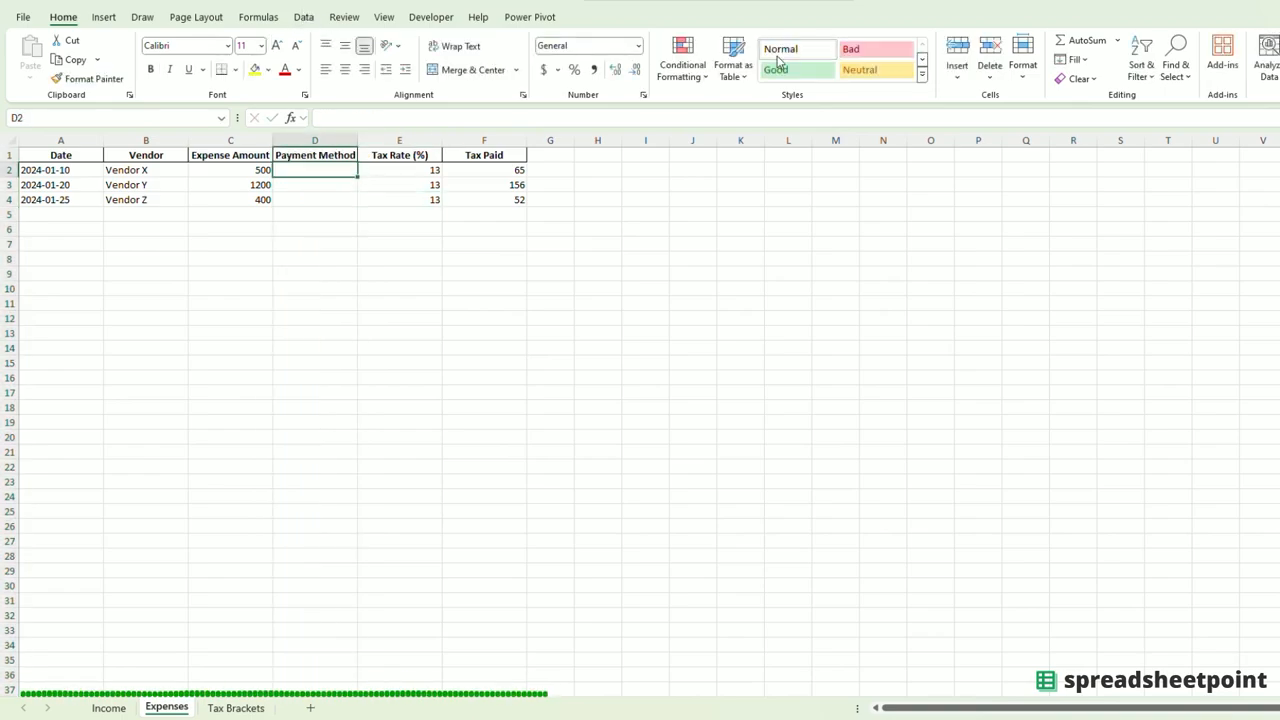
Restrict the first Payment Method cell, D2, to a validation list with the entries Credit Card AMEX and Credit Card VISA.
{"action": "left_click", "coordinate": [260, 19]}
{"action": "left_click", "coordinate": [65, 19]}
{"action": "left_click", "coordinate": [303, 17]}
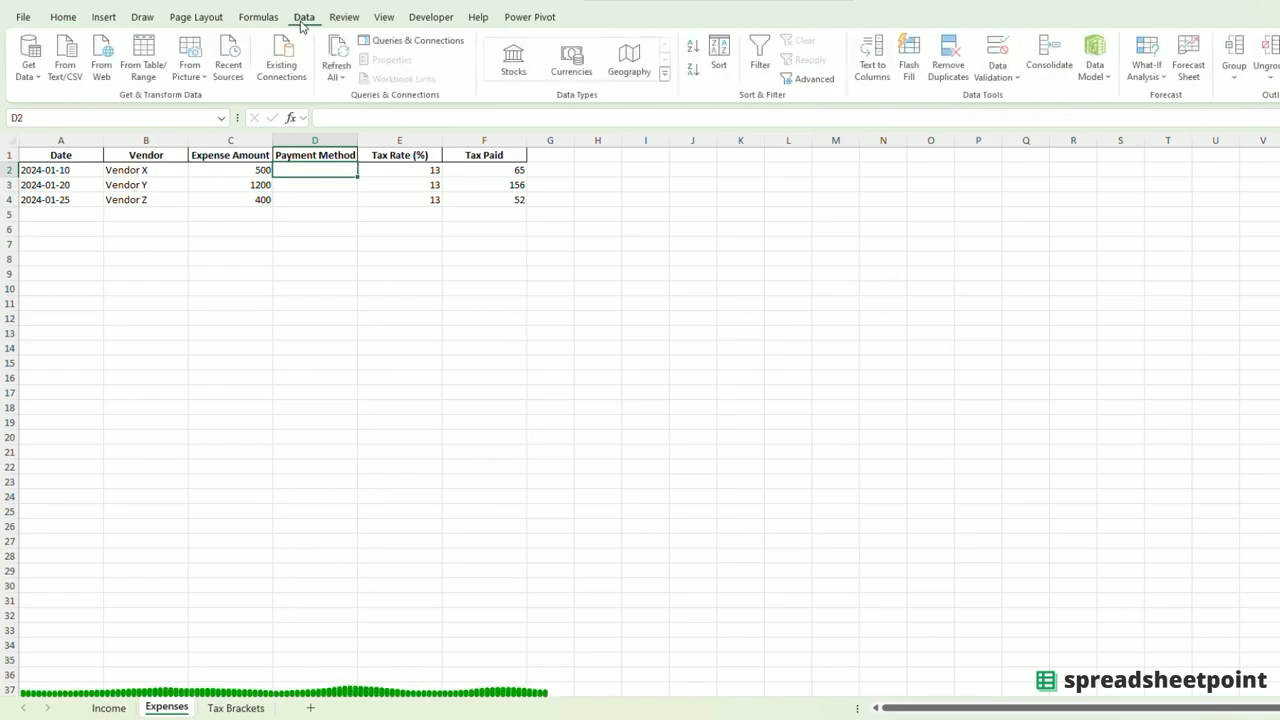
{"action": "left_click", "coordinate": [998, 55]}
{"action": "left_click", "coordinate": [784, 498]}
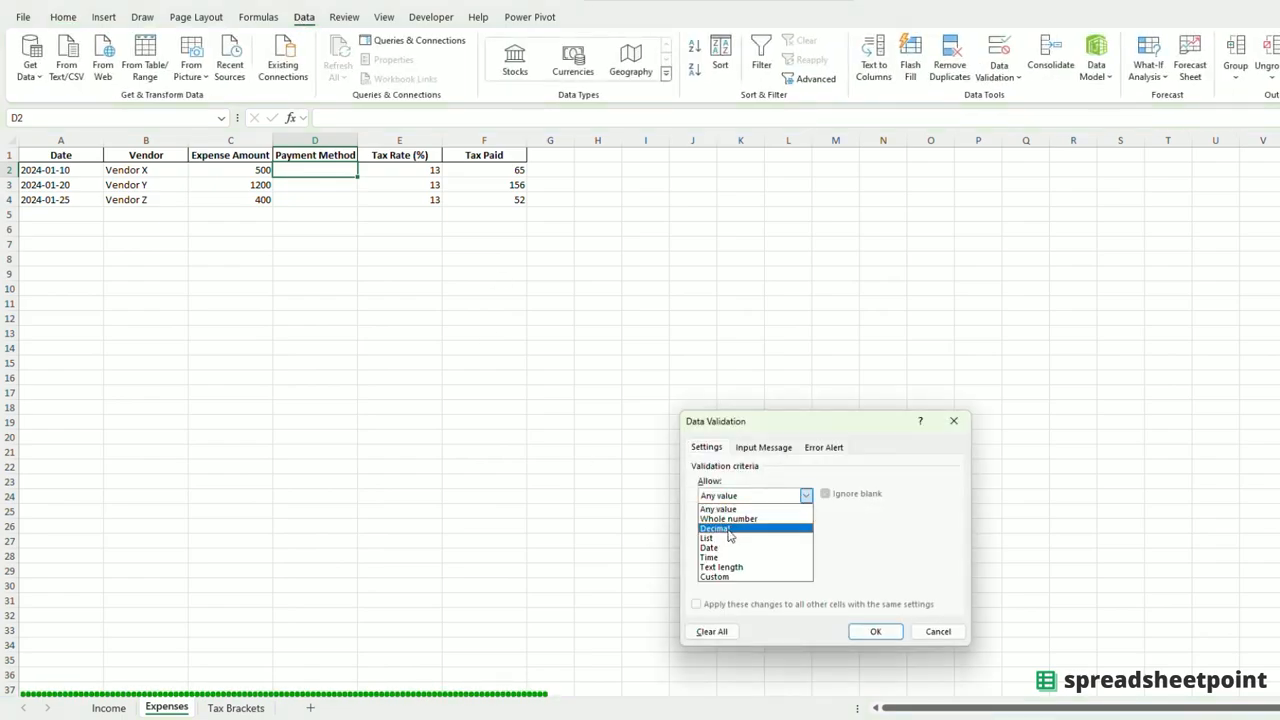
{"action": "left_click", "coordinate": [730, 534]}
{"action": "left_click", "coordinate": [757, 556]}
{"action": "type", "text": "Credi"}
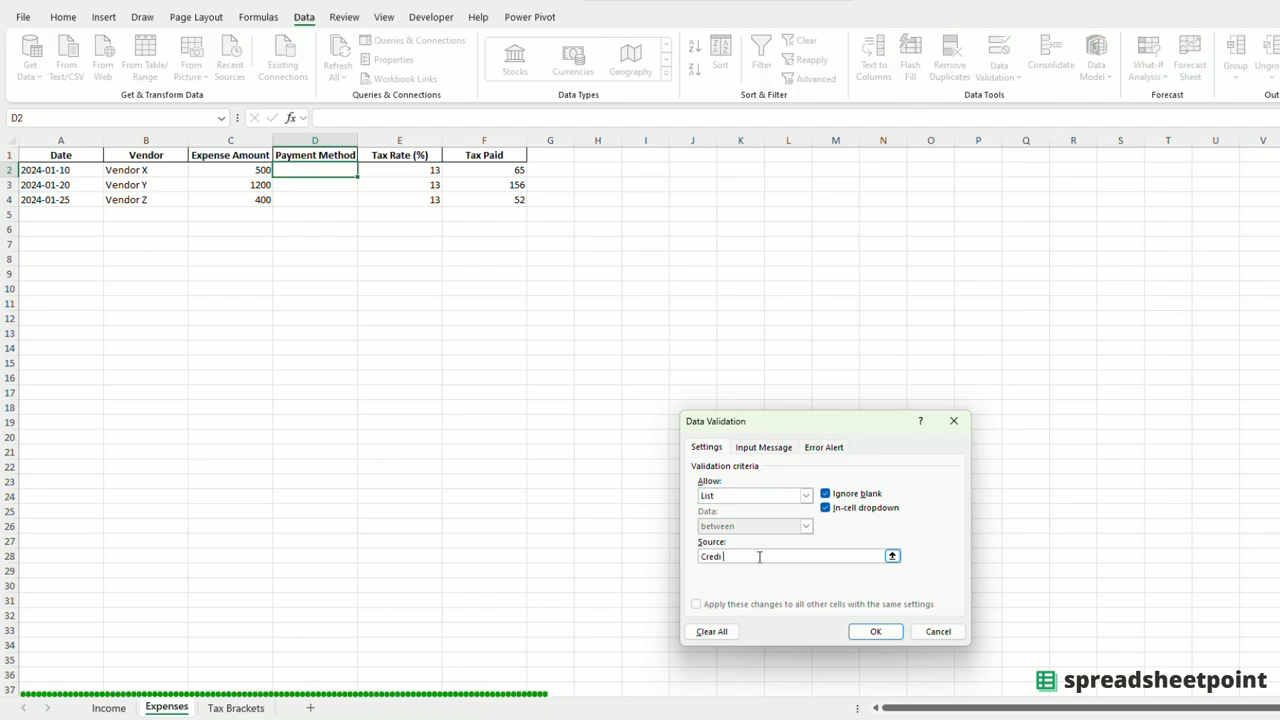
{"action": "type", "text": "t Card AMEX,Credit Card VISA"}
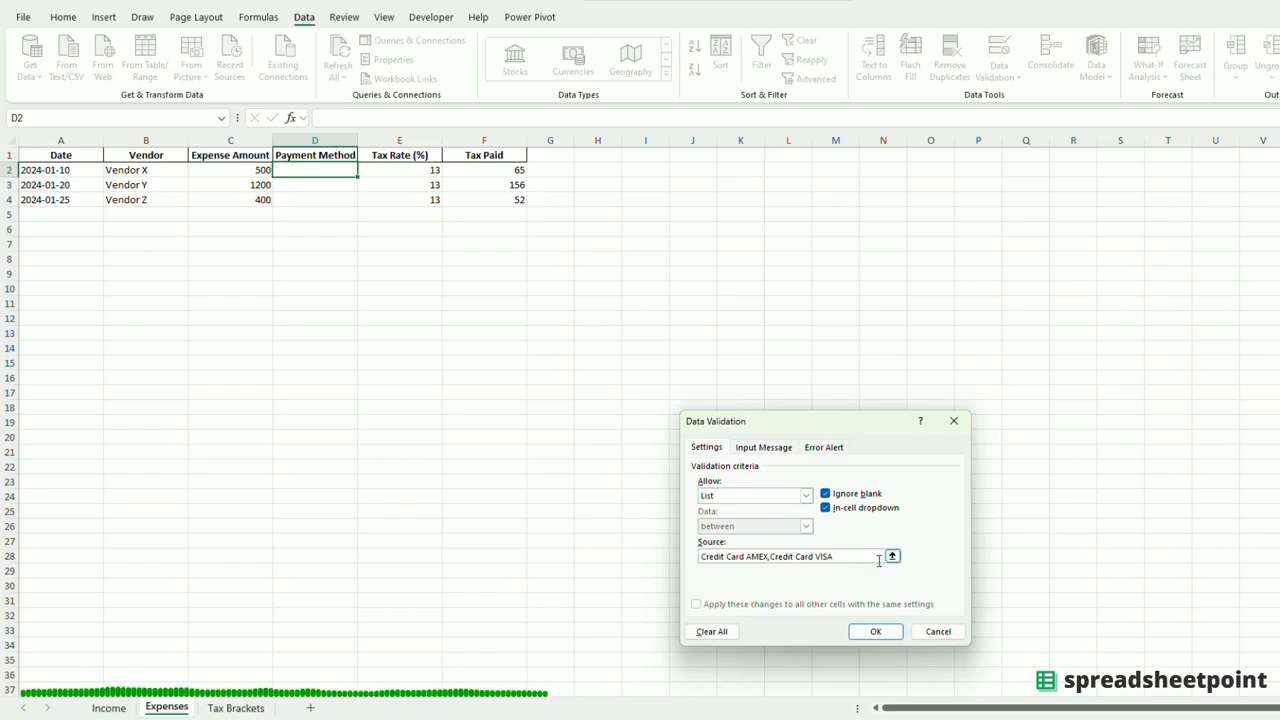
{"action": "left_click", "coordinate": [874, 633]}
Set Vendor X's Payment Method to Credit Card AMEX, filled down the column, and choose Credit Card VISA for Vendor Y.
{"action": "left_click", "coordinate": [474, 278]}
{"action": "left_click", "coordinate": [342, 171]}
{"action": "left_click", "coordinate": [365, 172]}
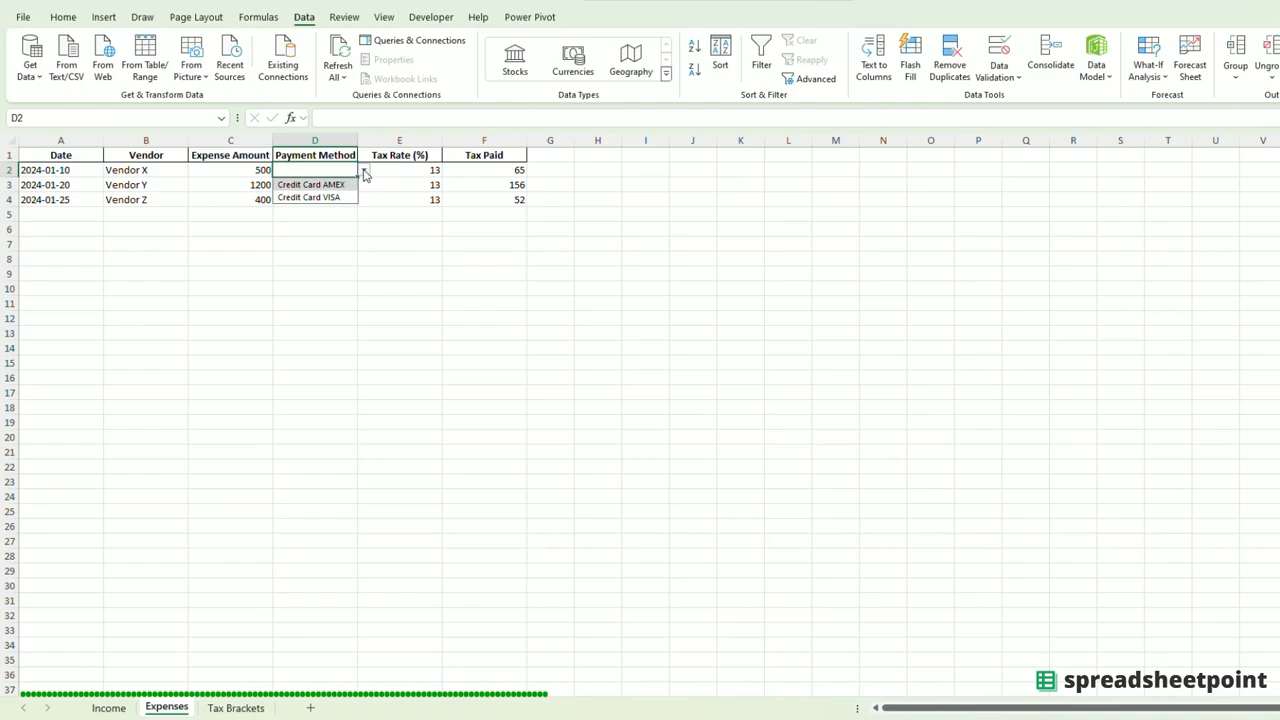
{"action": "left_click", "coordinate": [335, 184]}
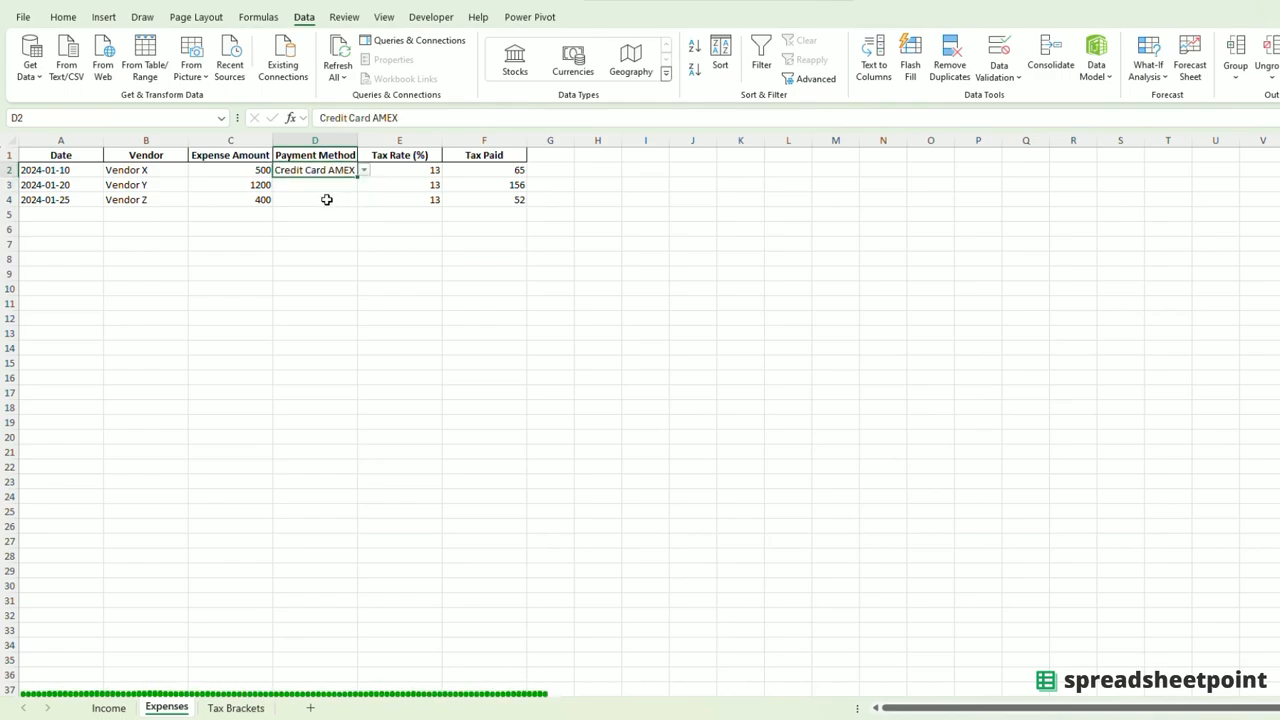
{"action": "left_click", "coordinate": [317, 189]}
{"action": "left_click", "coordinate": [364, 186]}
{"action": "left_click", "coordinate": [315, 209]}
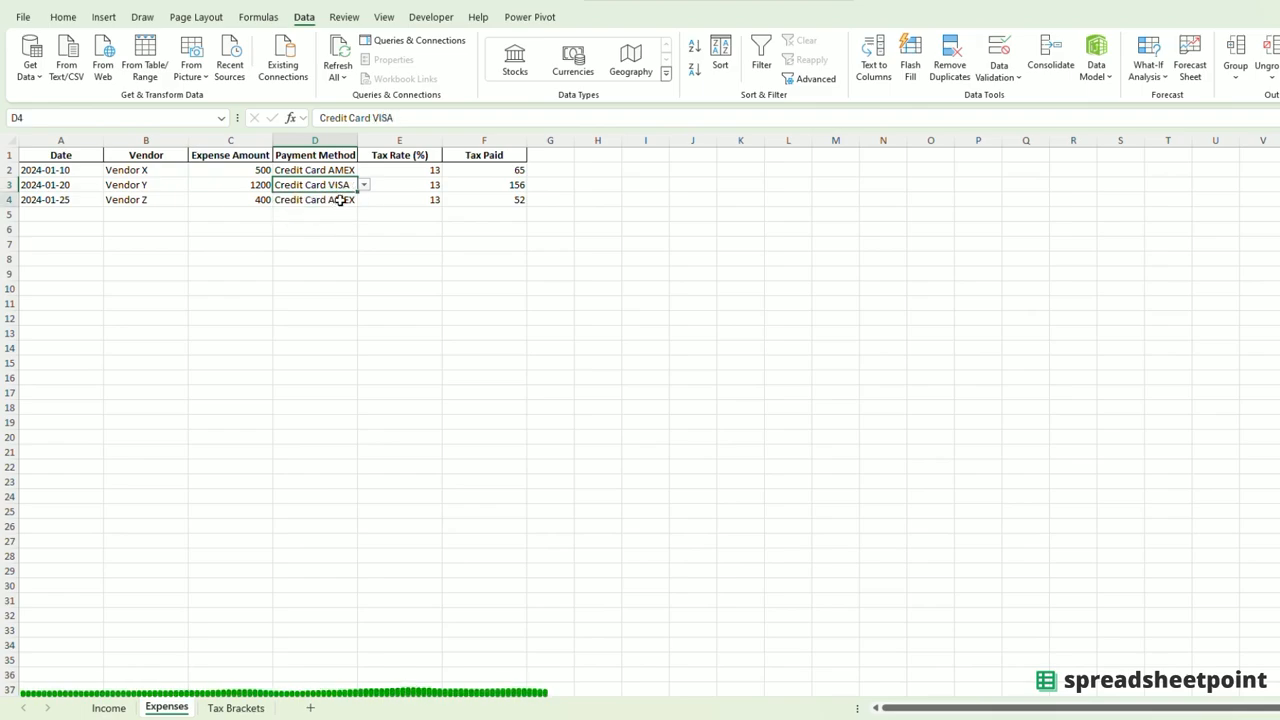
Choose Credit Card VISA as Vendor Z's Payment Method and select the whole expense table A1:F4.
{"action": "left_click", "coordinate": [340, 200]}
{"action": "left_click", "coordinate": [364, 200]}
{"action": "left_click", "coordinate": [338, 230]}
{"action": "left_click", "coordinate": [400, 244]}
{"action": "left_click_drag", "start_coordinate": [45, 155], "coordinate": [491, 197]}
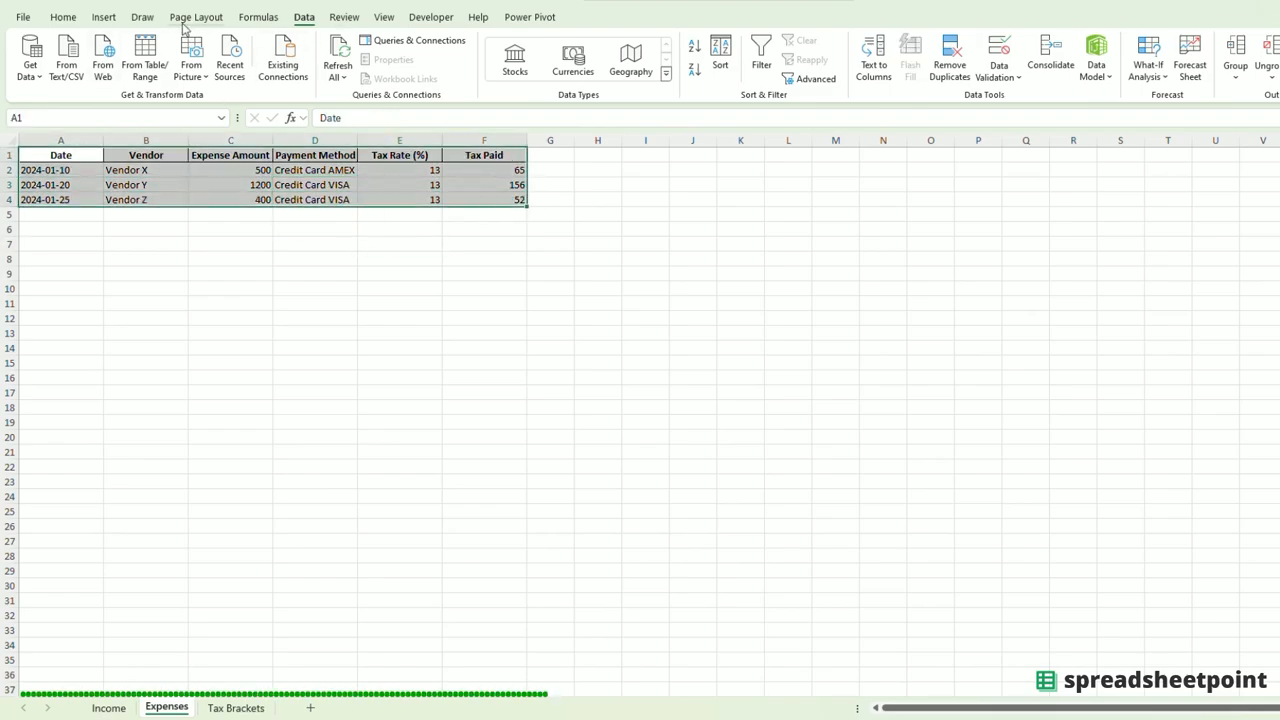
Try to insert a pivot table from range G7:P20 at cell J11 of the existing Expenses worksheet.
{"action": "left_click", "coordinate": [104, 17]}
{"action": "left_click", "coordinate": [36, 70]}
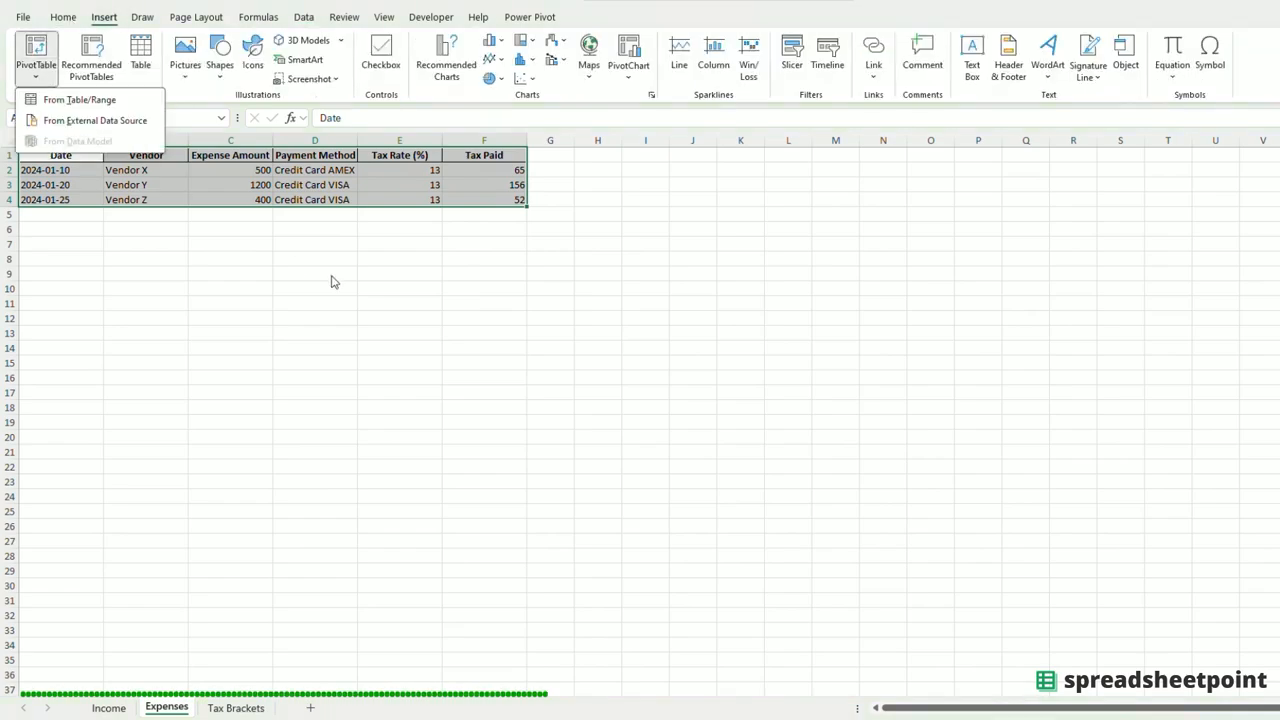
{"action": "left_click", "coordinate": [90, 100]}
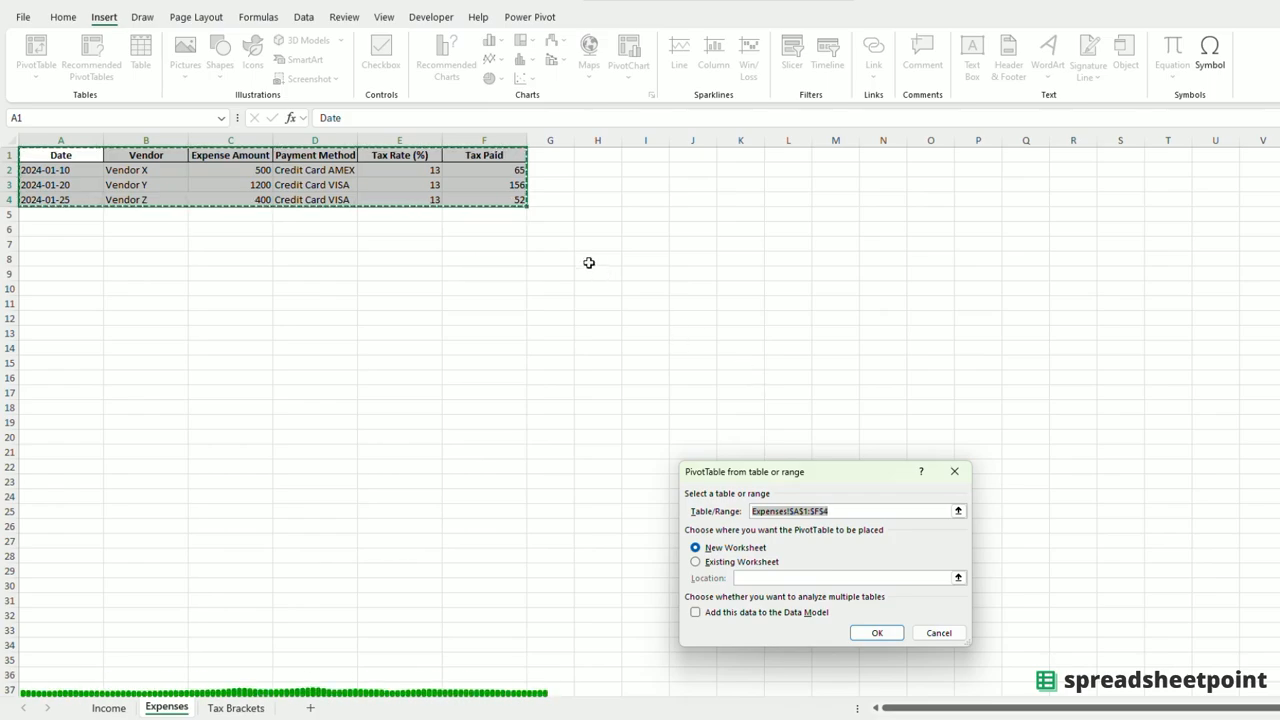
{"action": "left_click_drag", "start_coordinate": [535, 242], "coordinate": [985, 436]}
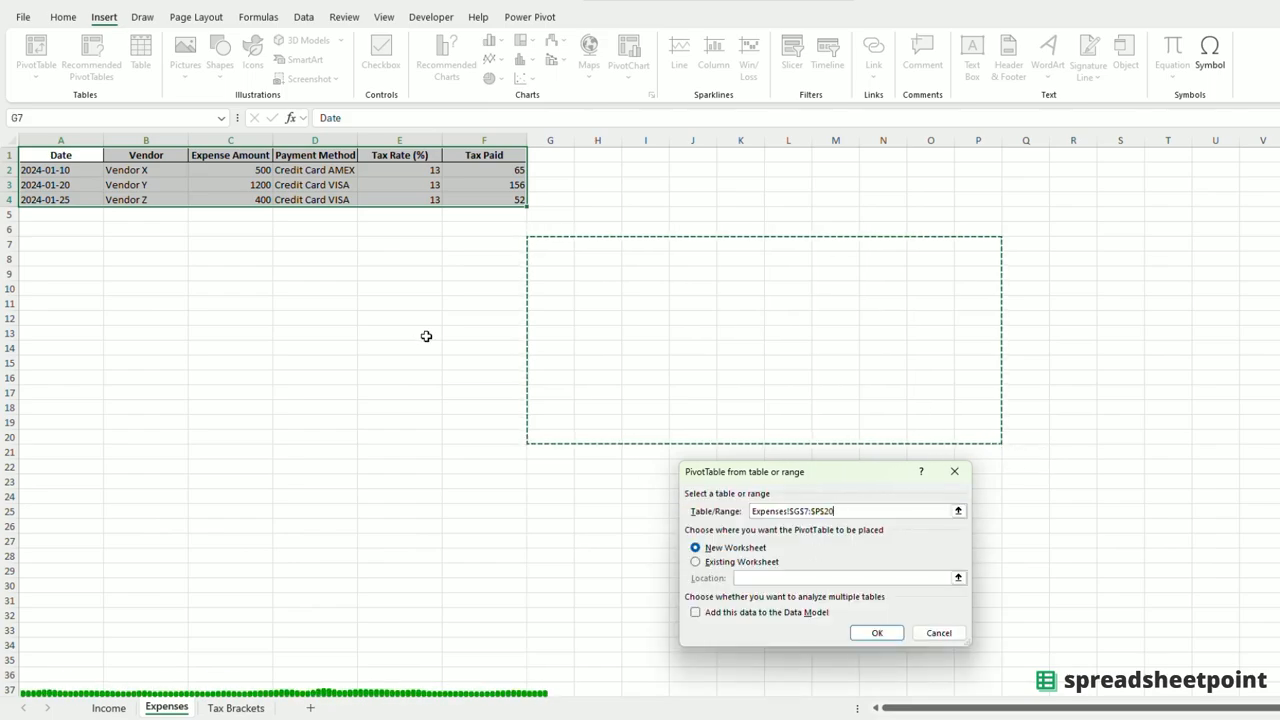
{"action": "left_click", "coordinate": [696, 563]}
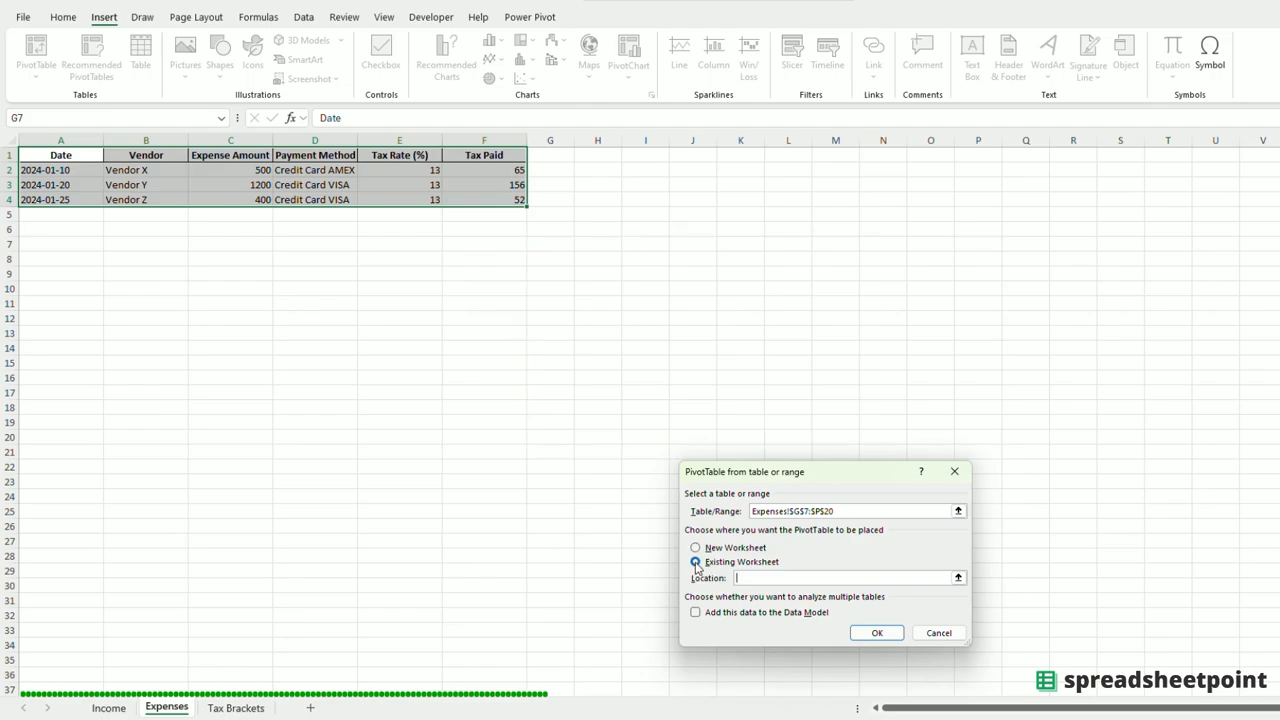
{"action": "left_click", "coordinate": [656, 284]}
{"action": "left_click", "coordinate": [681, 299]}
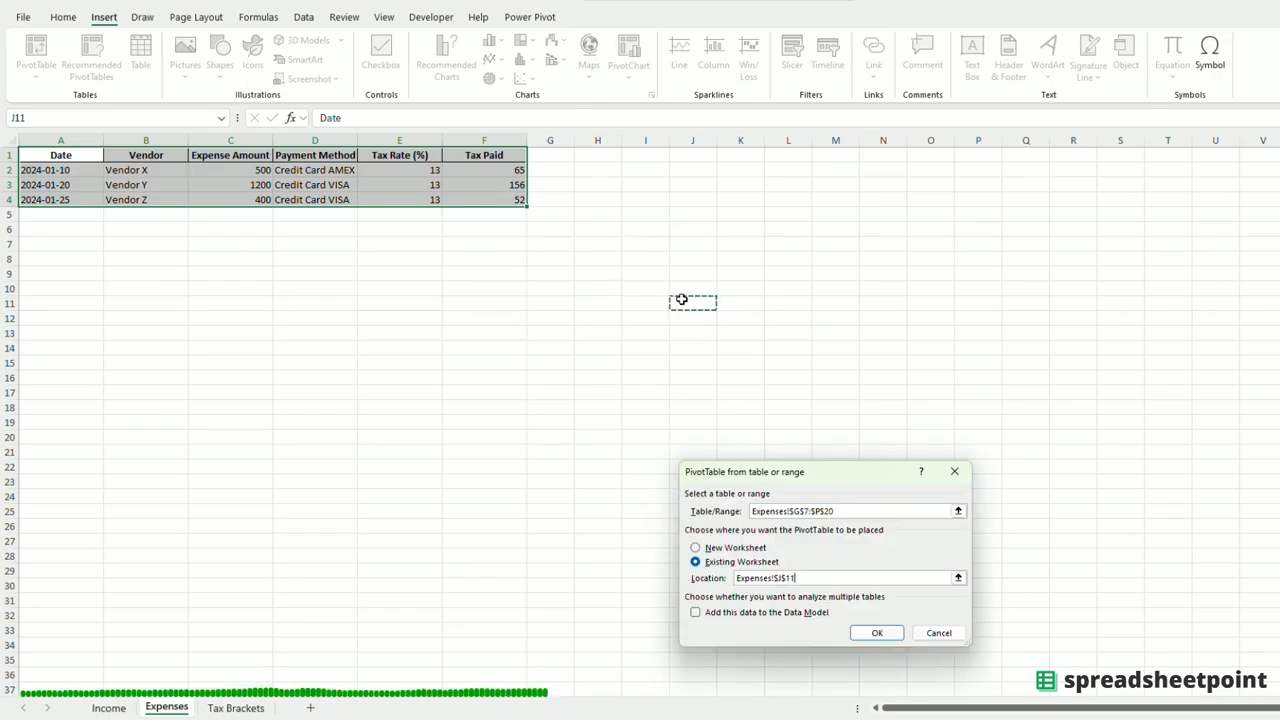
{"action": "left_click", "coordinate": [890, 631]}
{"action": "left_click", "coordinate": [725, 402]}
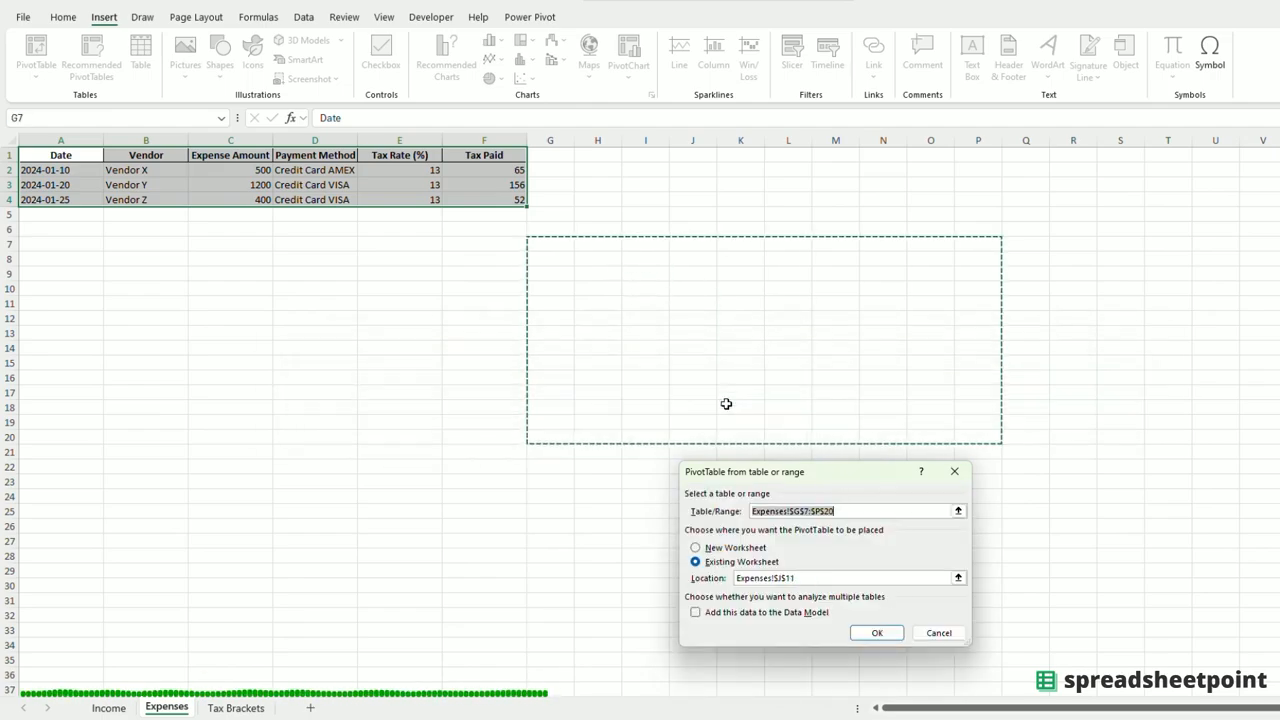
{"action": "left_click", "coordinate": [895, 628]}
Insert a pivot table from the expense data A1:F4 at cell J14 of the existing worksheet.
{"action": "left_click", "coordinate": [36, 60]}
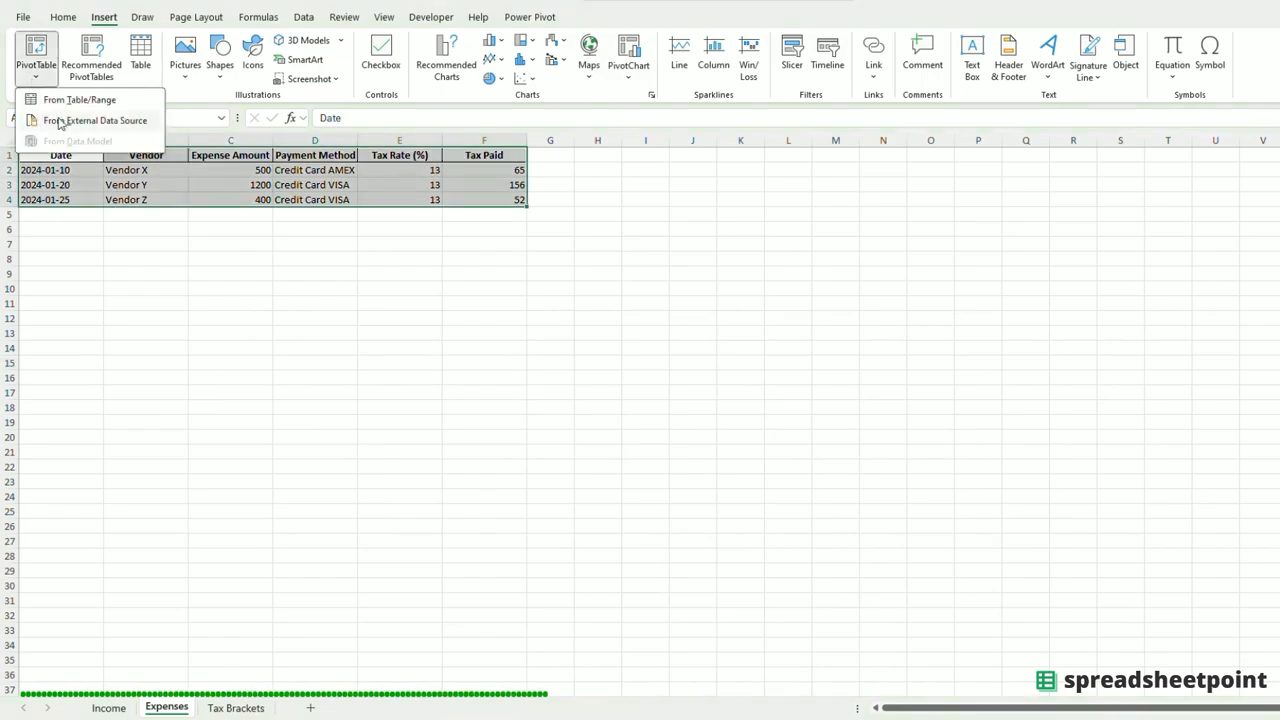
{"action": "left_click", "coordinate": [70, 100]}
{"action": "left_click", "coordinate": [712, 562]}
{"action": "left_click", "coordinate": [692, 347]}
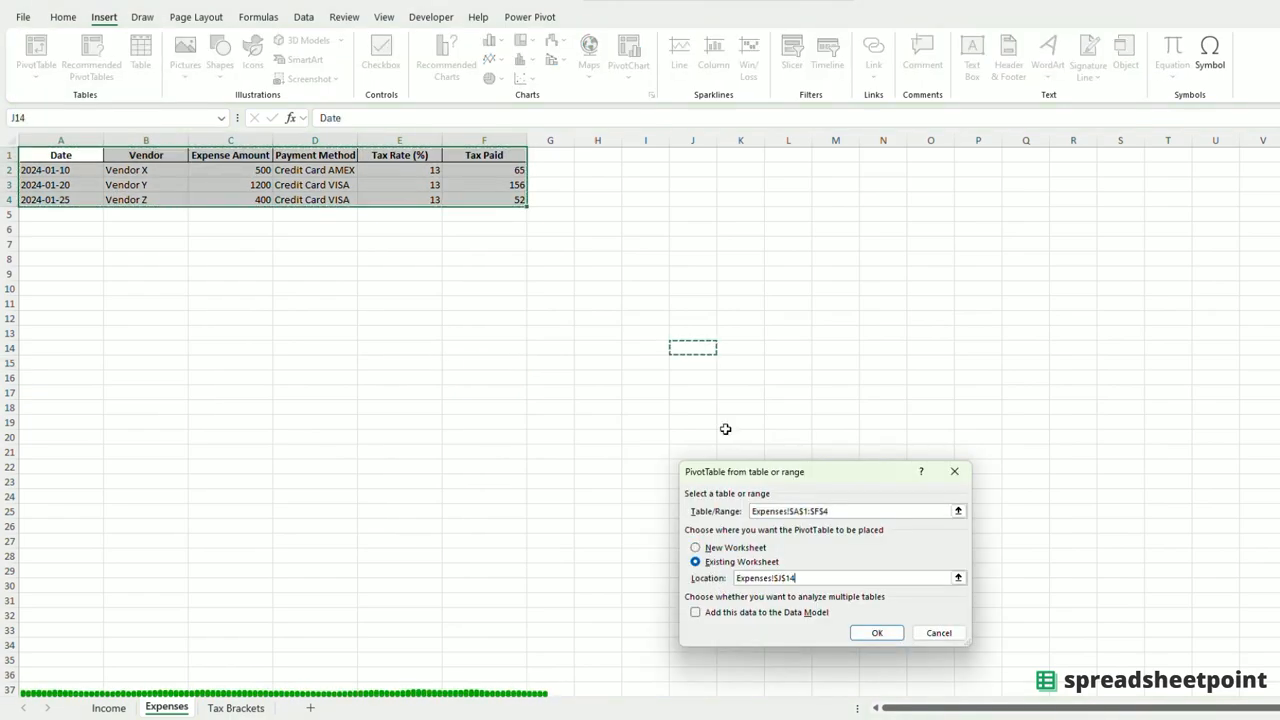
{"action": "left_click", "coordinate": [868, 635]}
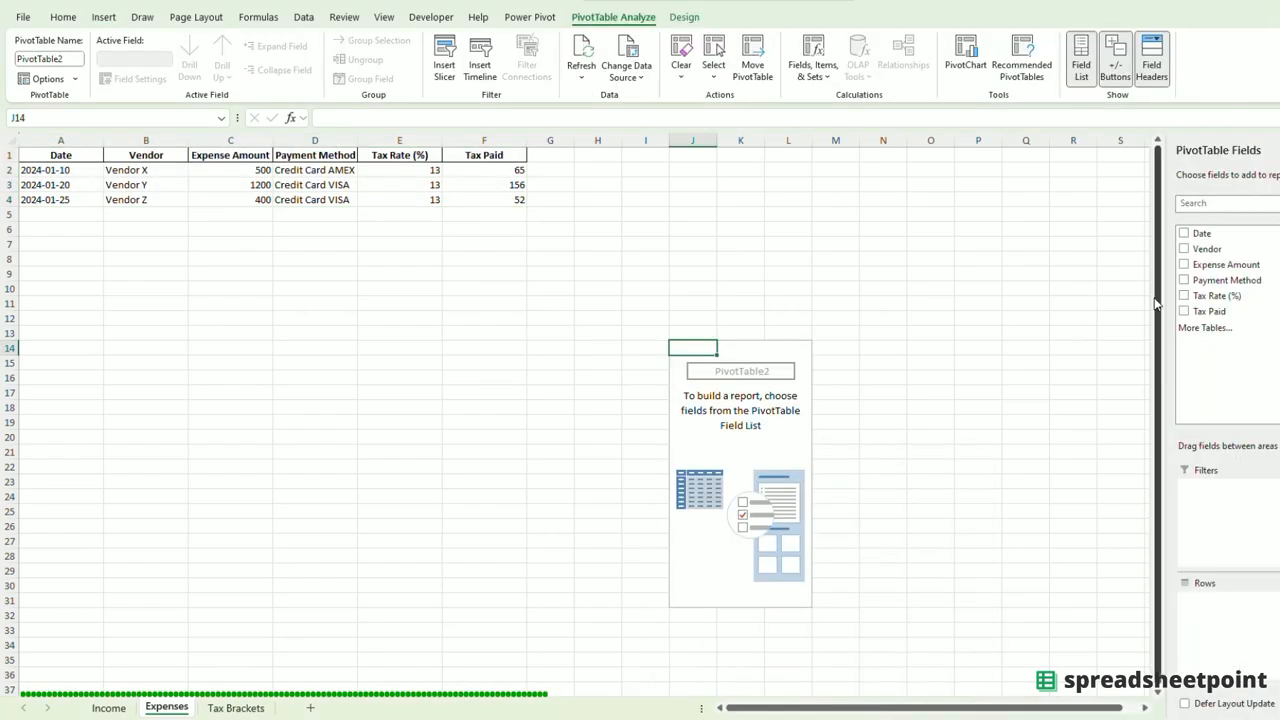
Build the expense pivot table with Vendor as rows and the sum of Tax Paid as values.
{"action": "left_click_drag", "start_coordinate": [1204, 250], "coordinate": [1238, 600]}
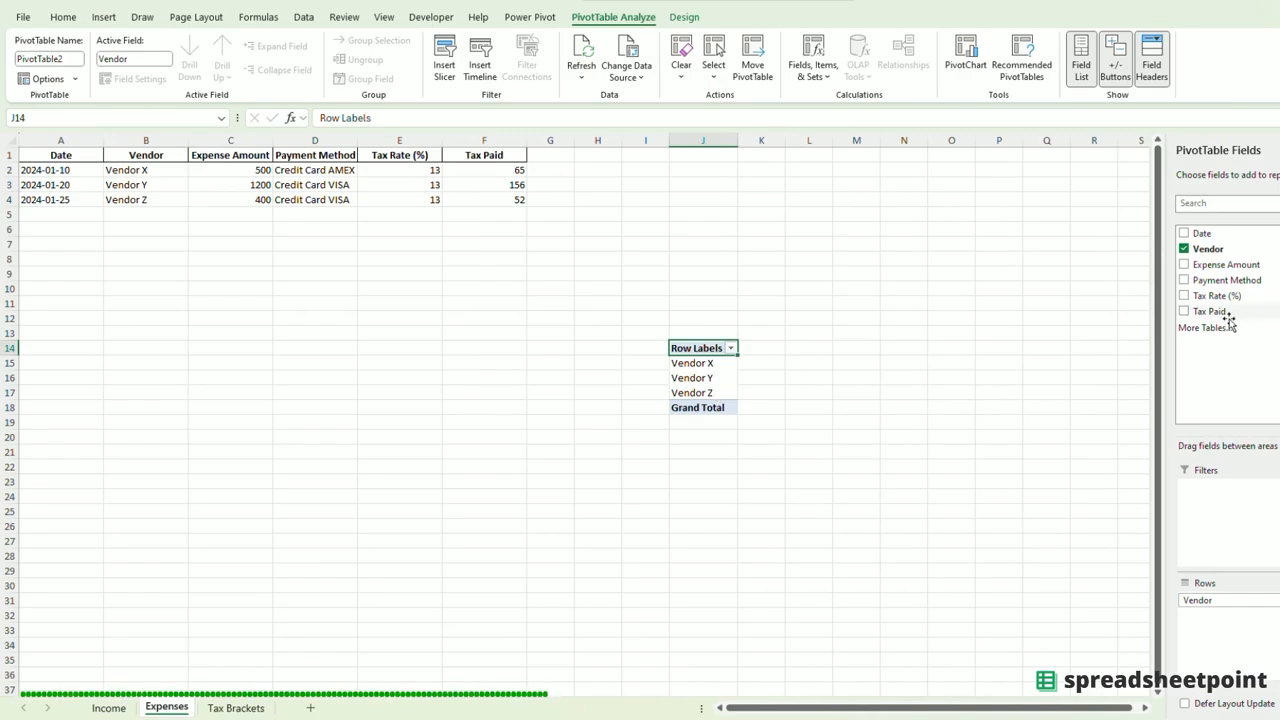
{"action": "left_click", "coordinate": [1184, 311]}
{"action": "left_click", "coordinate": [934, 421]}
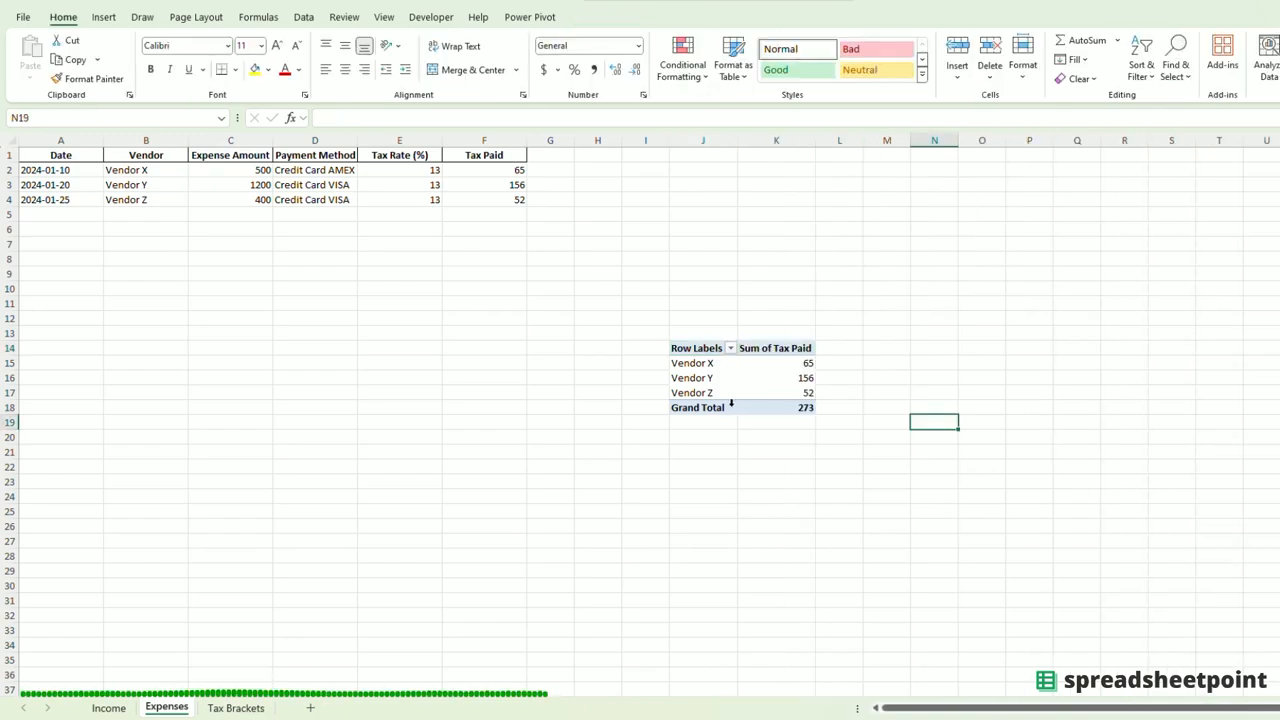
Examine the Tax Brackets sheet: the Income column, the three bracket headers, and the Bracket 1 and Bracket 2 formulas.
{"action": "left_click", "coordinate": [372, 493]}
{"action": "key", "text": "ctrl+Page_Down"}
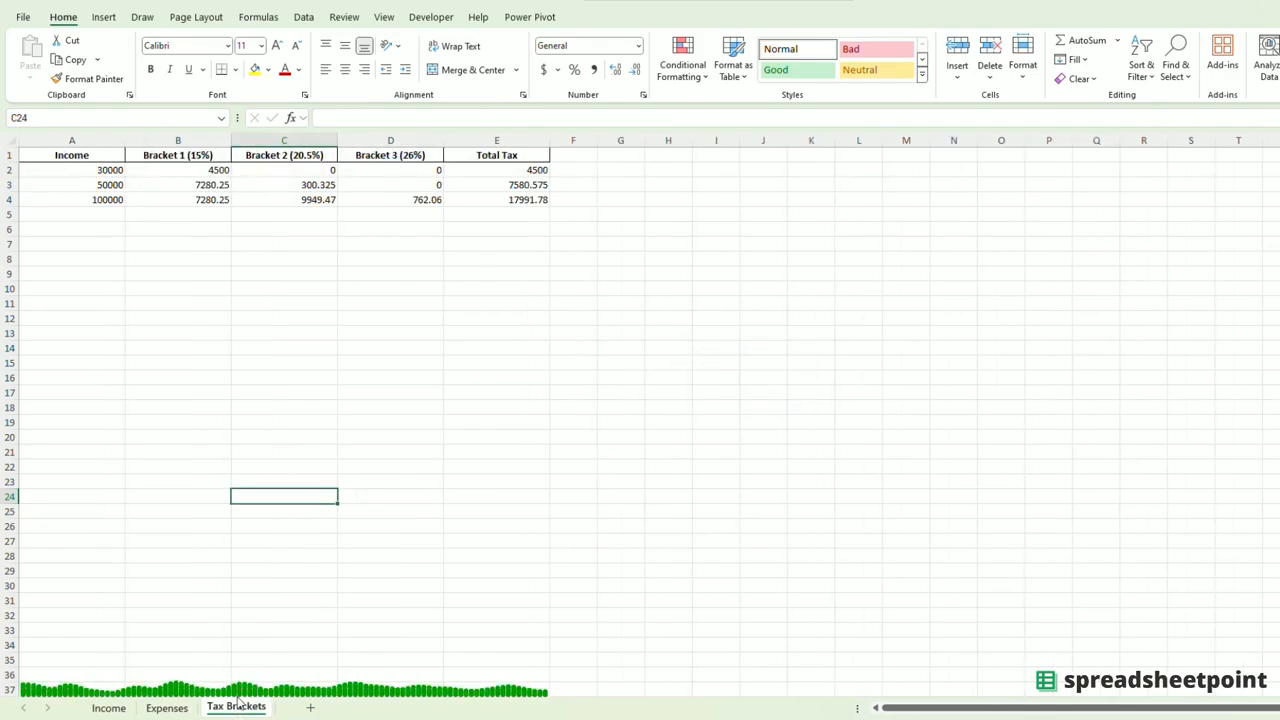
{"action": "left_click", "coordinate": [320, 363]}
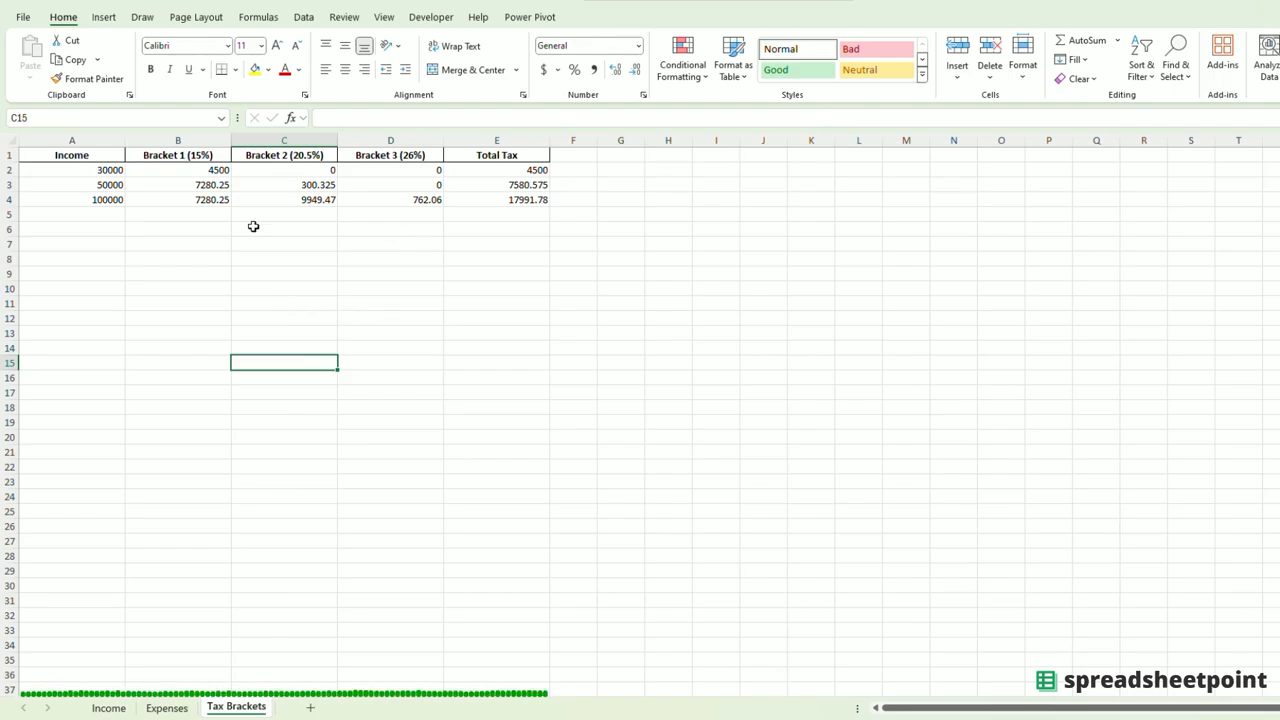
{"action": "left_click", "coordinate": [204, 189]}
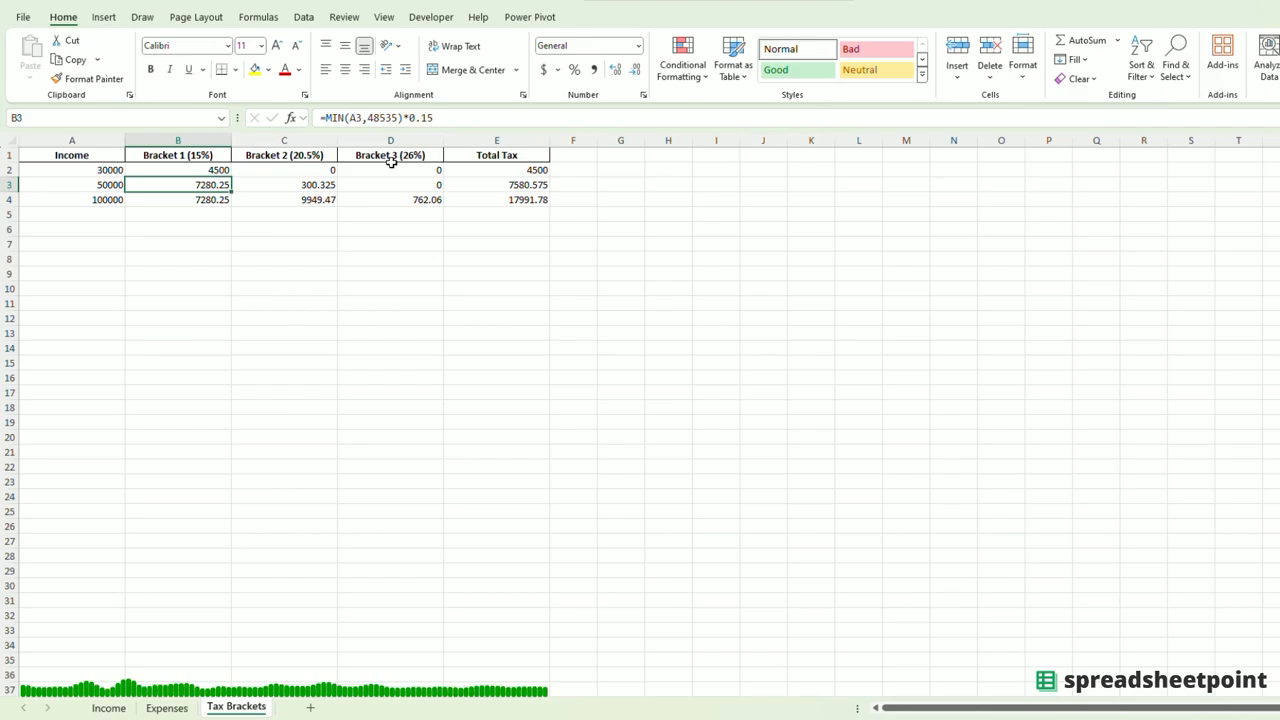
{"action": "left_click", "coordinate": [286, 195]}
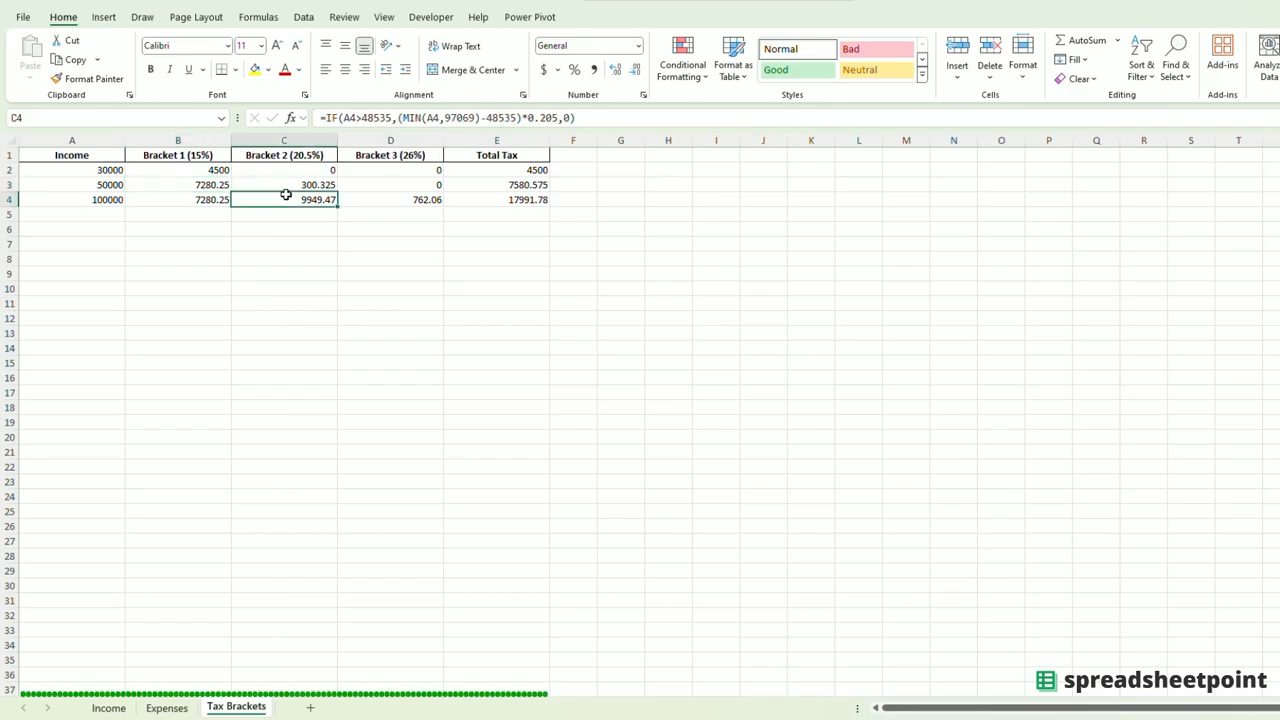
{"action": "left_click", "coordinate": [88, 163]}
{"action": "left_click_drag", "start_coordinate": [88, 163], "coordinate": [80, 365]}
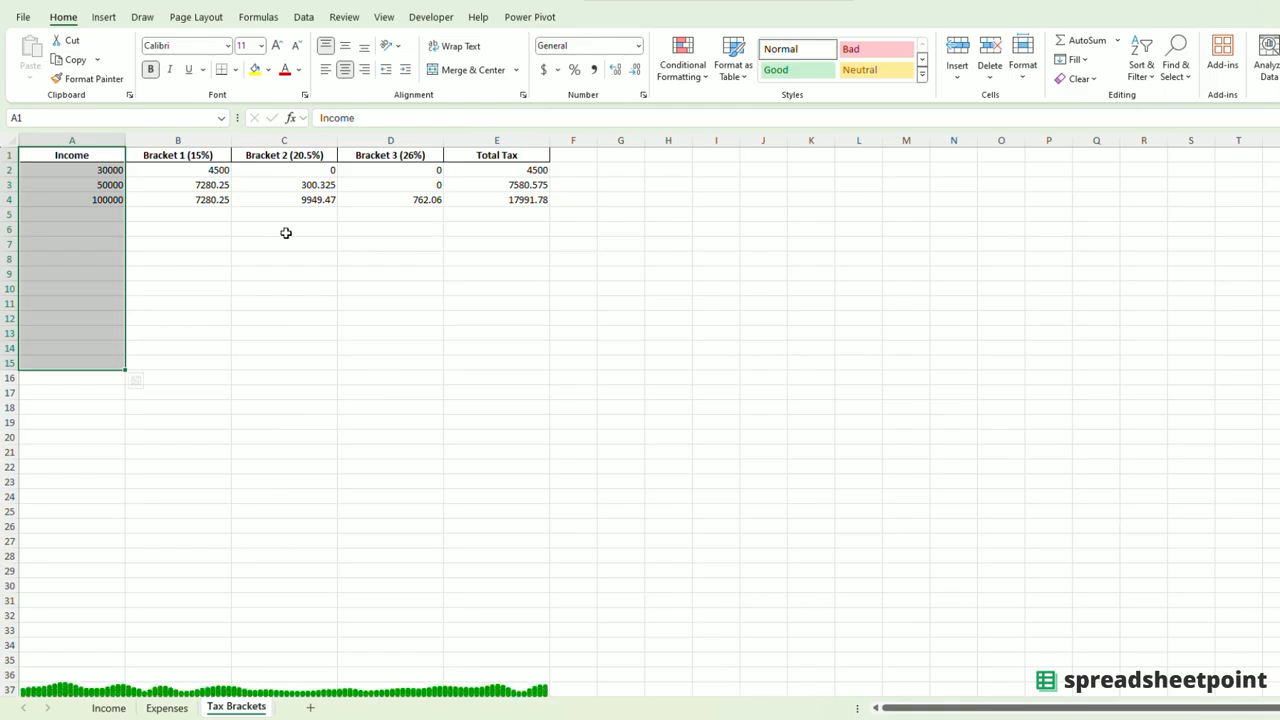
{"action": "left_click", "coordinate": [205, 162]}
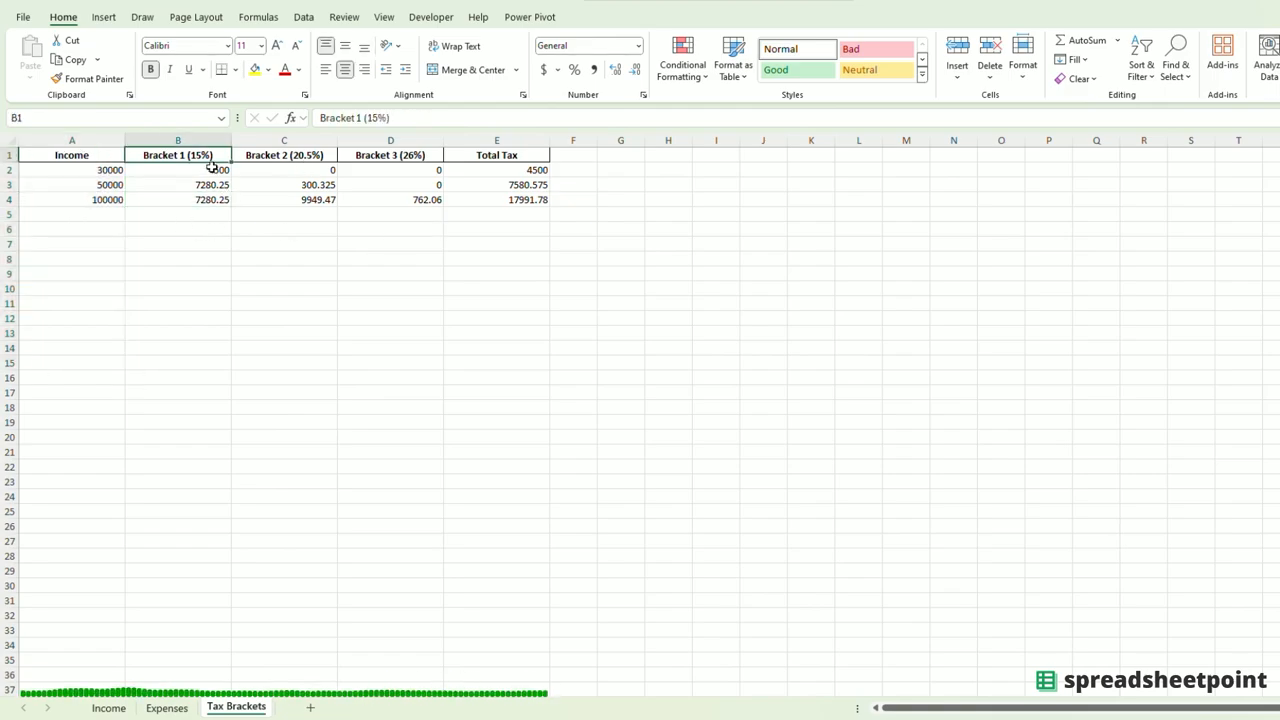
{"action": "left_click", "coordinate": [298, 157]}
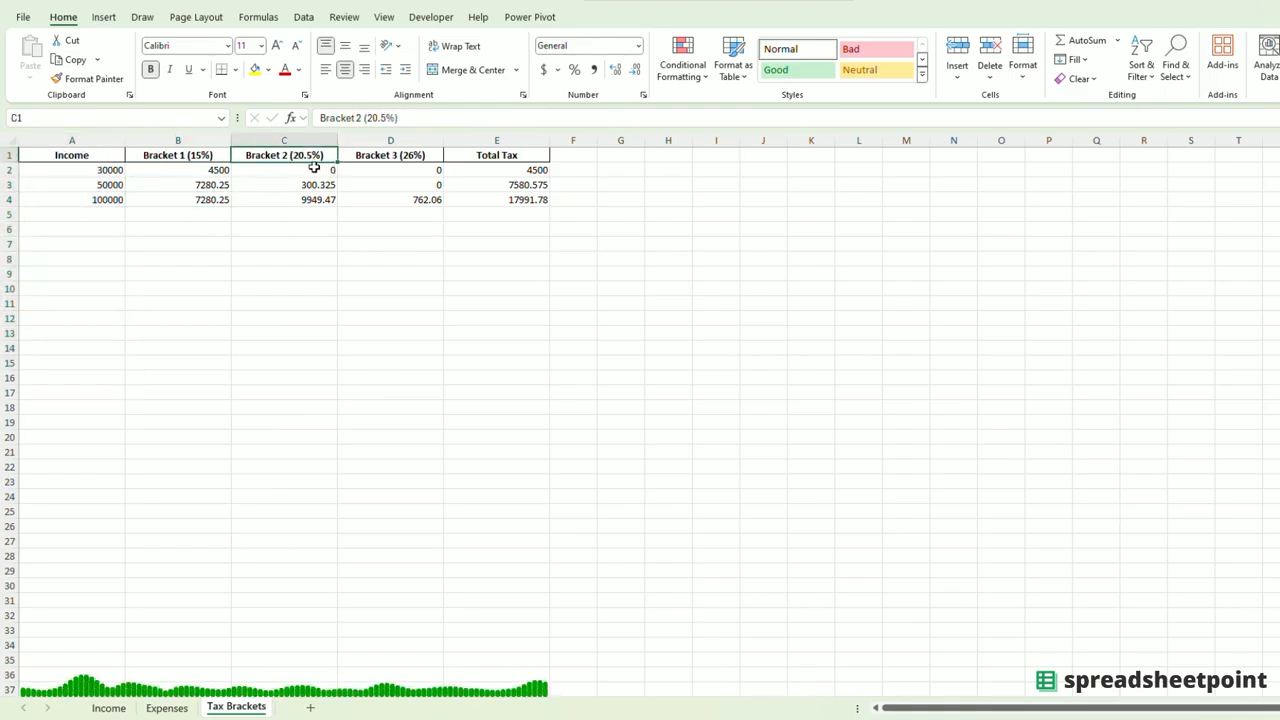
{"action": "left_click", "coordinate": [389, 153]}
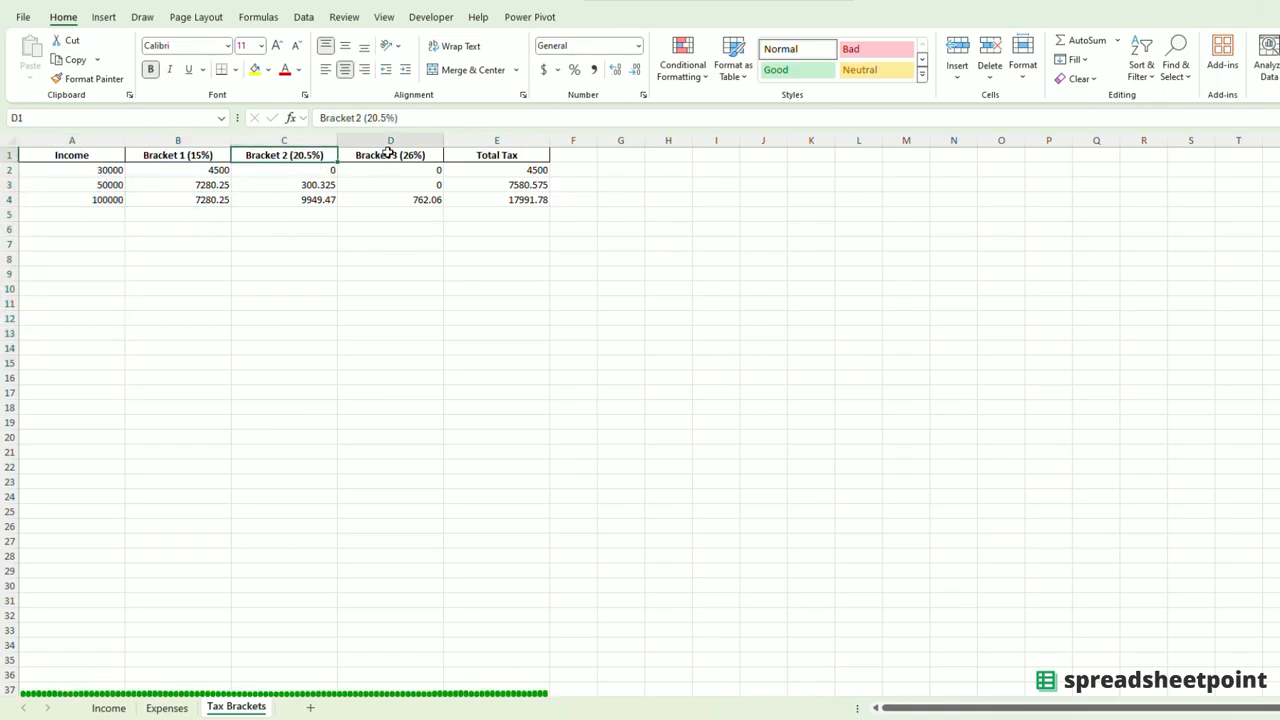
{"action": "left_click", "coordinate": [318, 198]}
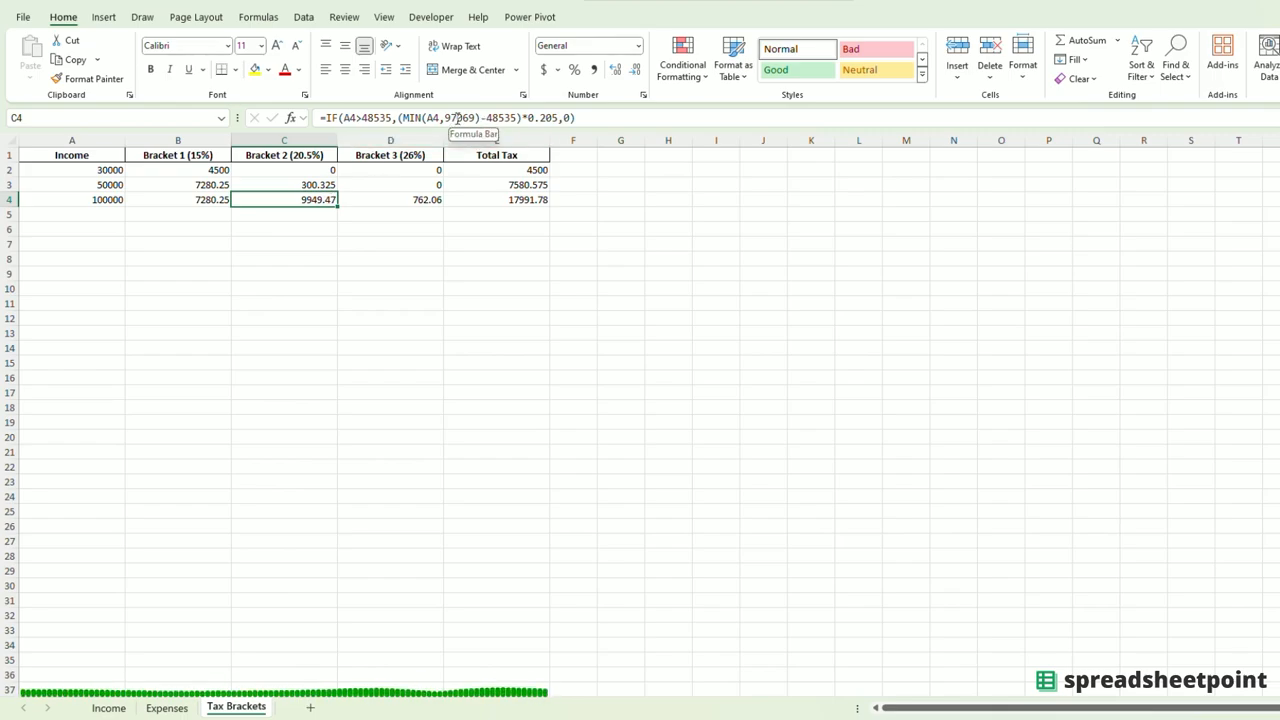
Examine how the Bracket 1 formula and its income limit apply to the 30000 and 50000 incomes.
{"action": "left_click", "coordinate": [107, 172]}
{"action": "left_click", "coordinate": [183, 169]}
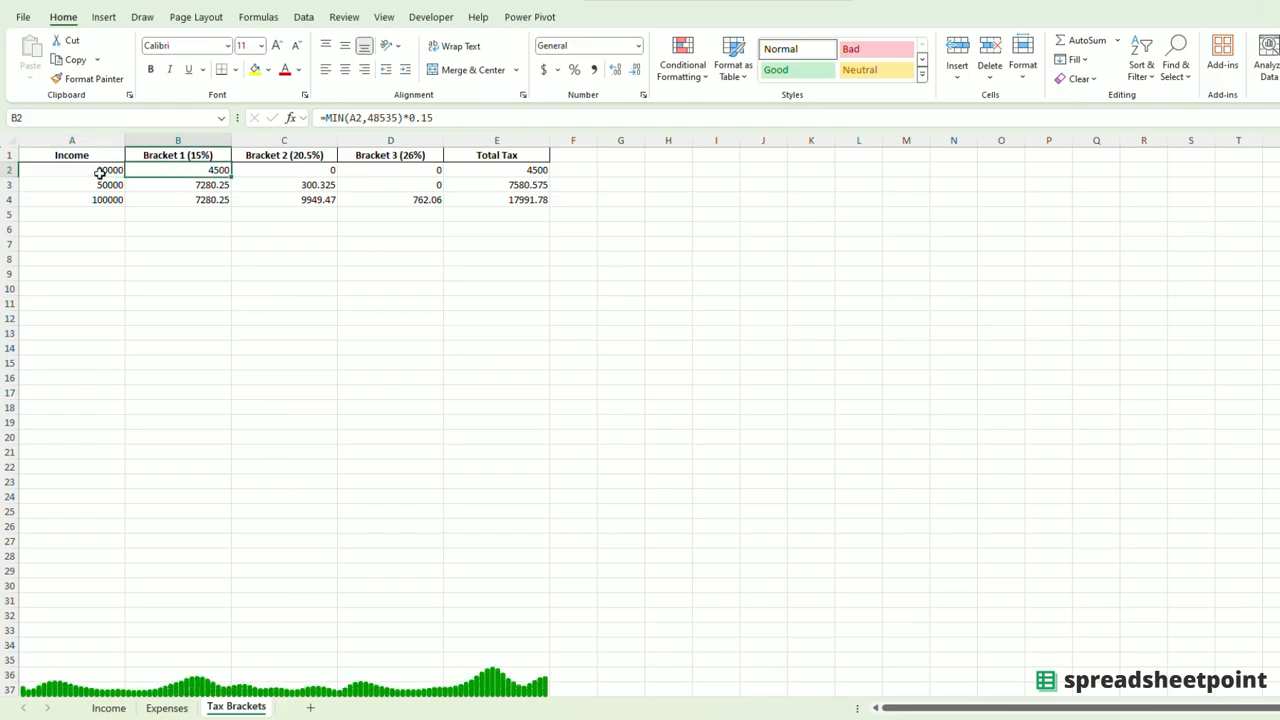
{"action": "left_click", "coordinate": [100, 173]}
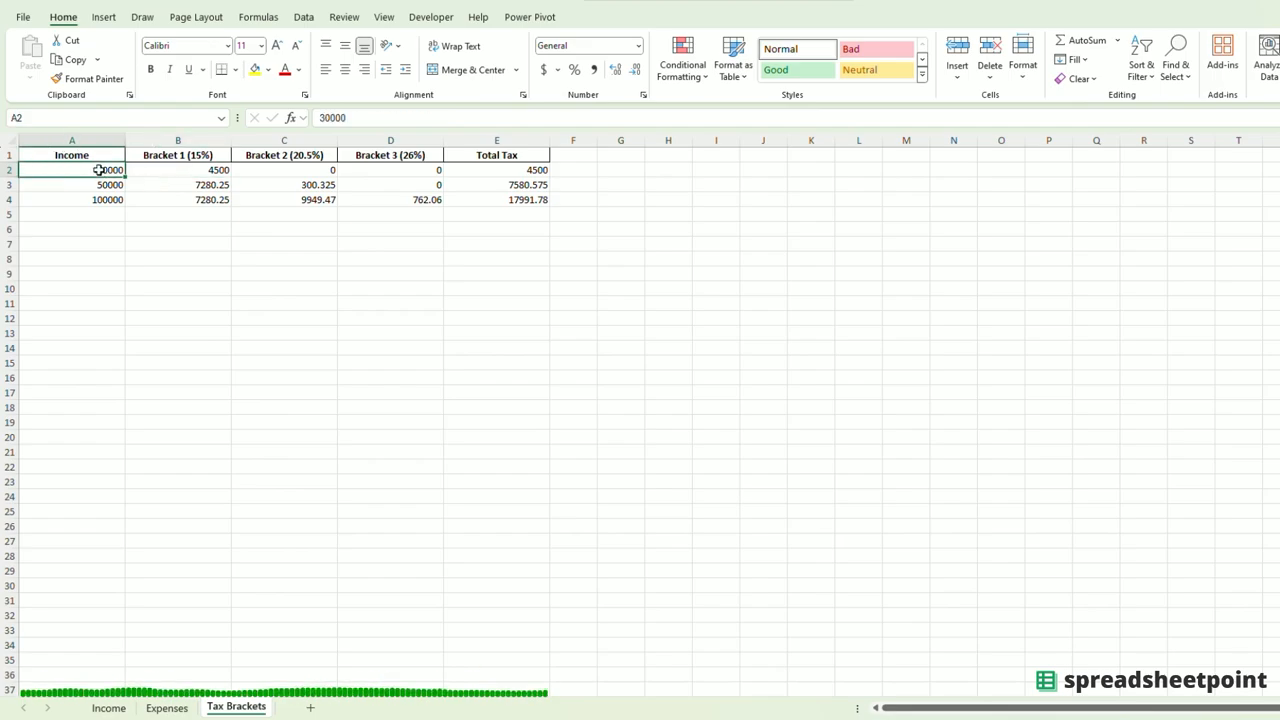
{"action": "left_click", "coordinate": [201, 170]}
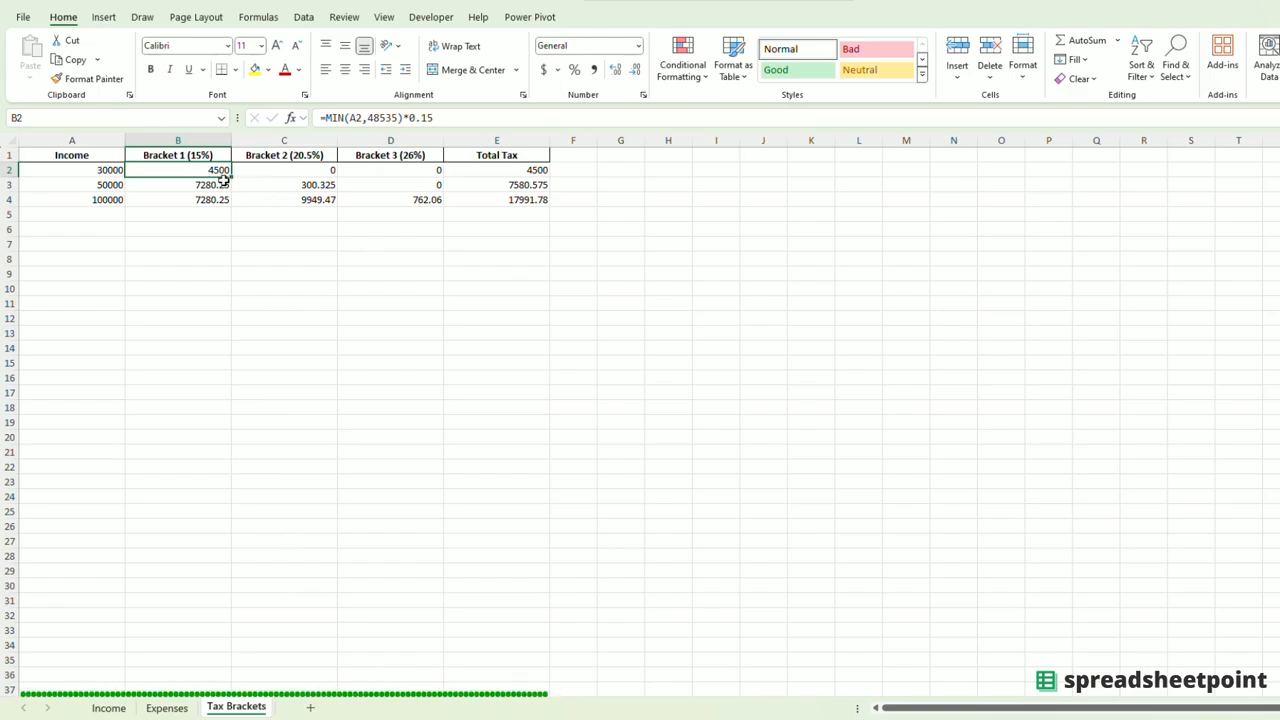
{"action": "double_click", "coordinate": [397, 118]}
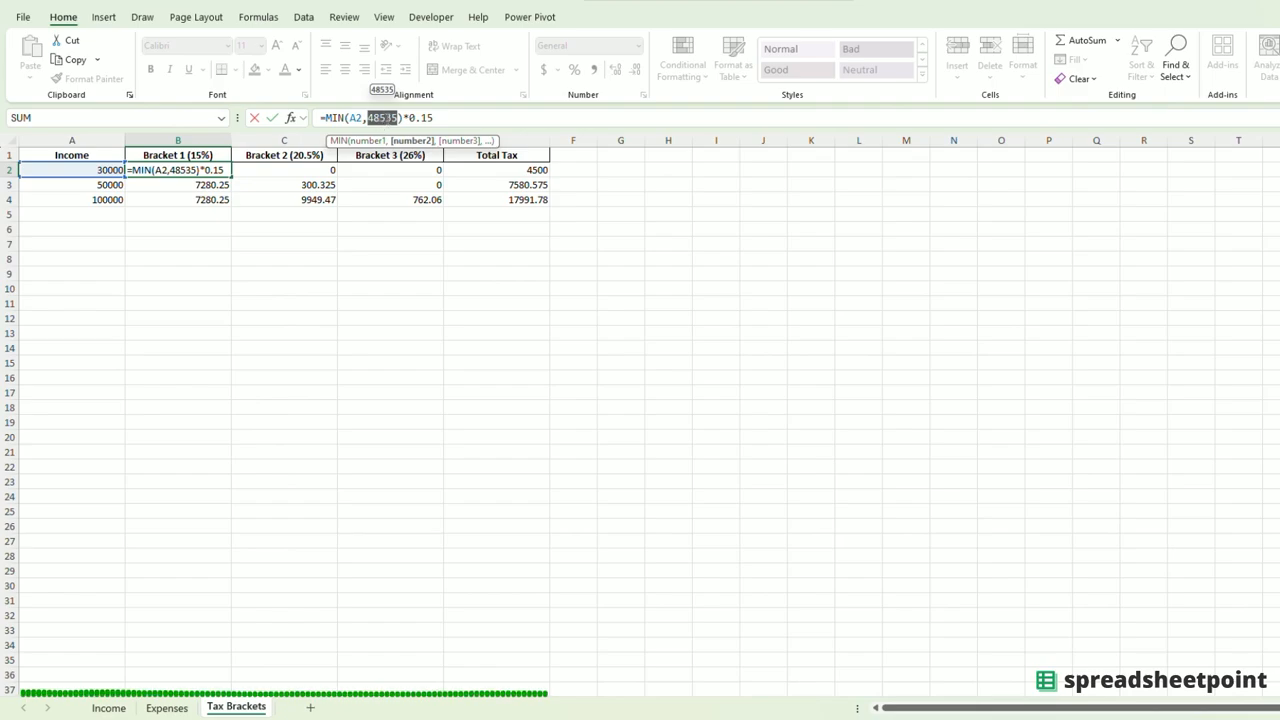
{"action": "key", "text": "Escape"}
{"action": "left_click", "coordinate": [90, 186]}
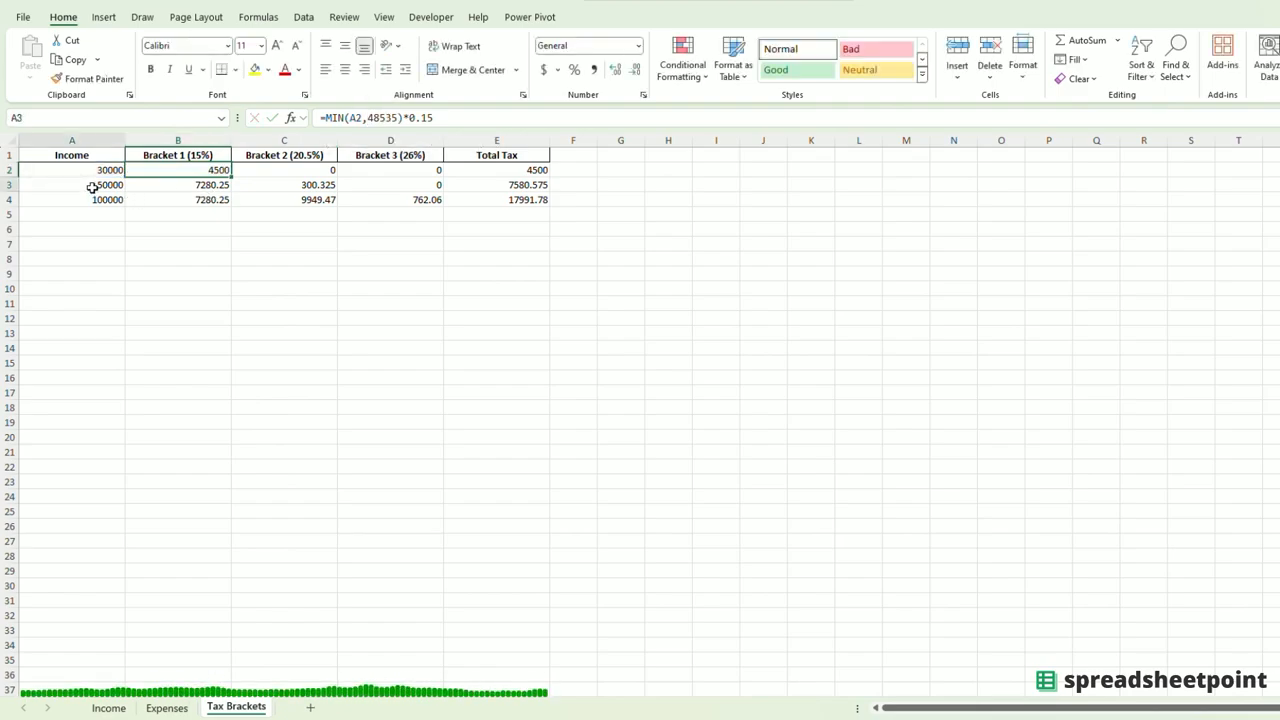
{"action": "left_click", "coordinate": [220, 186]}
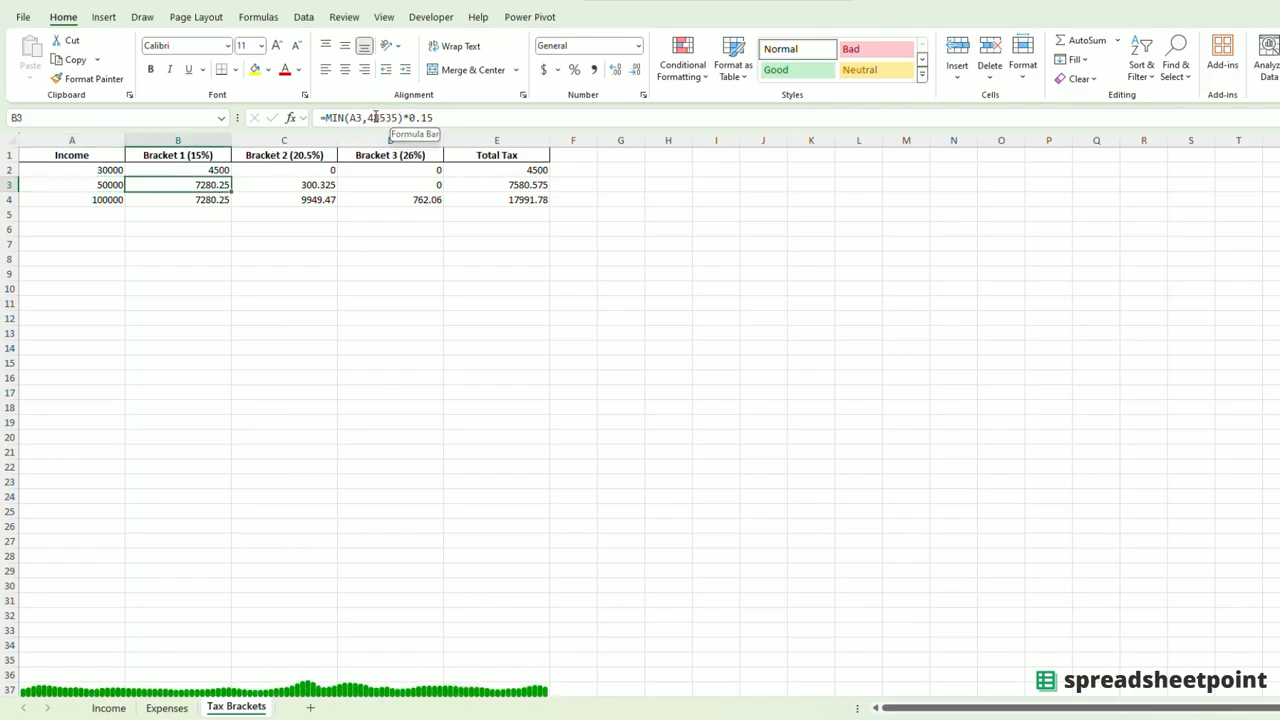
Enter 48535 in cell B9 below the tax bracket table.
{"action": "left_click", "coordinate": [203, 268]}
{"action": "type", "text": "48535"}
{"action": "key", "text": "Return"}
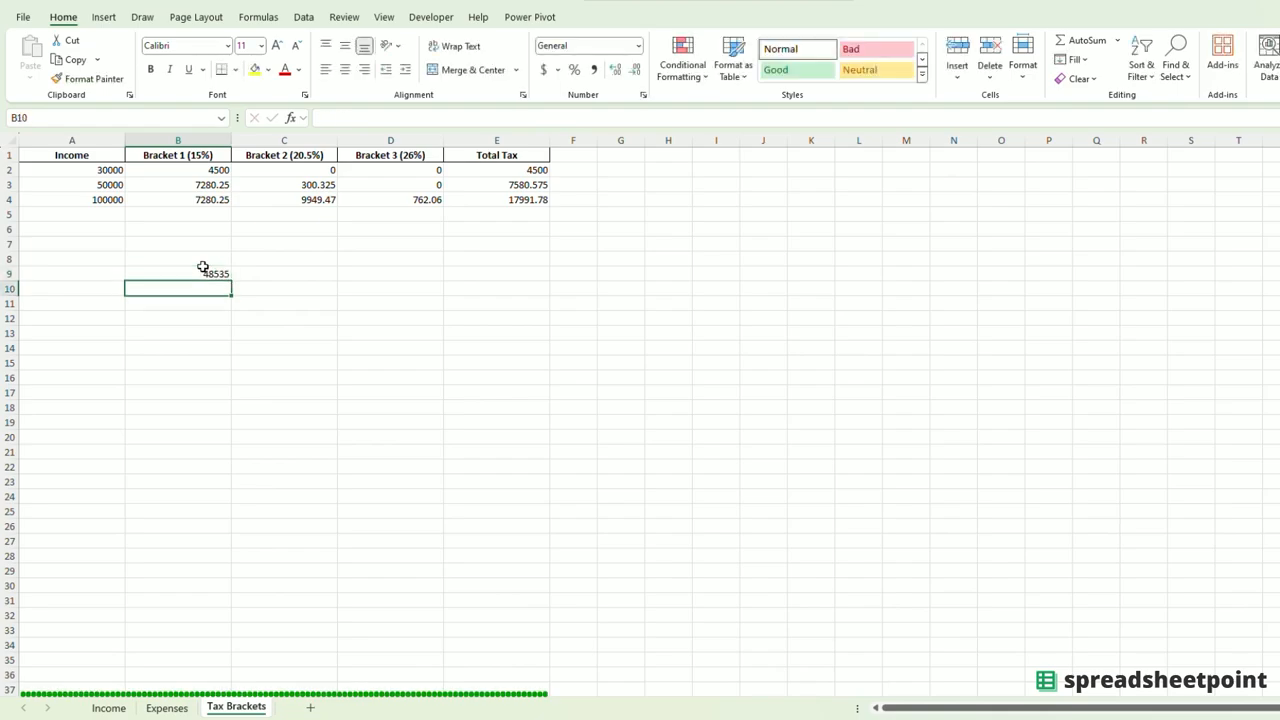
Enter 50000 in cell B10, directly below the 48535 value.
{"action": "type", "text": "50000"}
{"action": "key", "text": "Return"}
{"action": "type", "text": "="}
{"action": "key", "text": "Up"}
{"action": "key", "text": "Right"}
{"action": "key", "text": "Escape"}
Calculate the income above the first bracket limit in cell C10 with the formula =B10-B9.
{"action": "key", "text": "Right"}
{"action": "key", "text": "Up"}
{"action": "key", "text": "Right"}
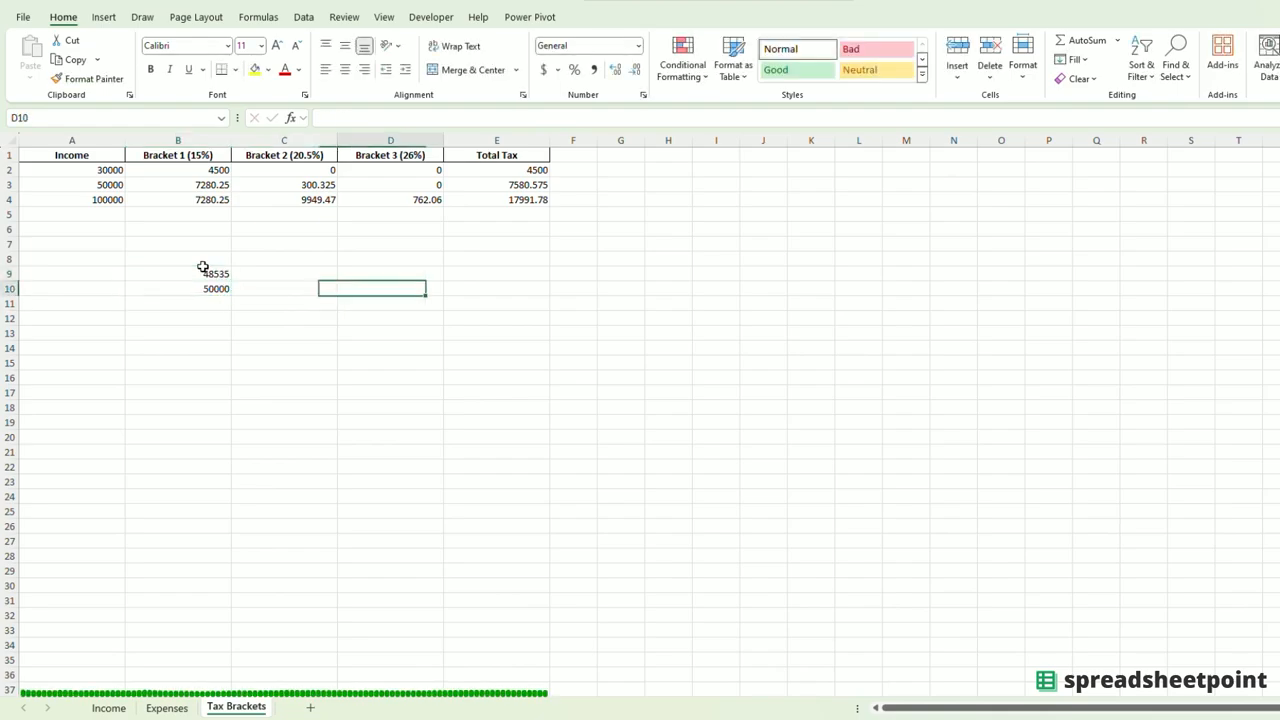
{"action": "key", "text": "Left"}
{"action": "type", "text": "="}
{"action": "key", "text": "Left"}
{"action": "type", "text": "-"}
{"action": "key", "text": "Left"}
{"action": "key", "text": "Up"}
{"action": "key", "text": "Return"}
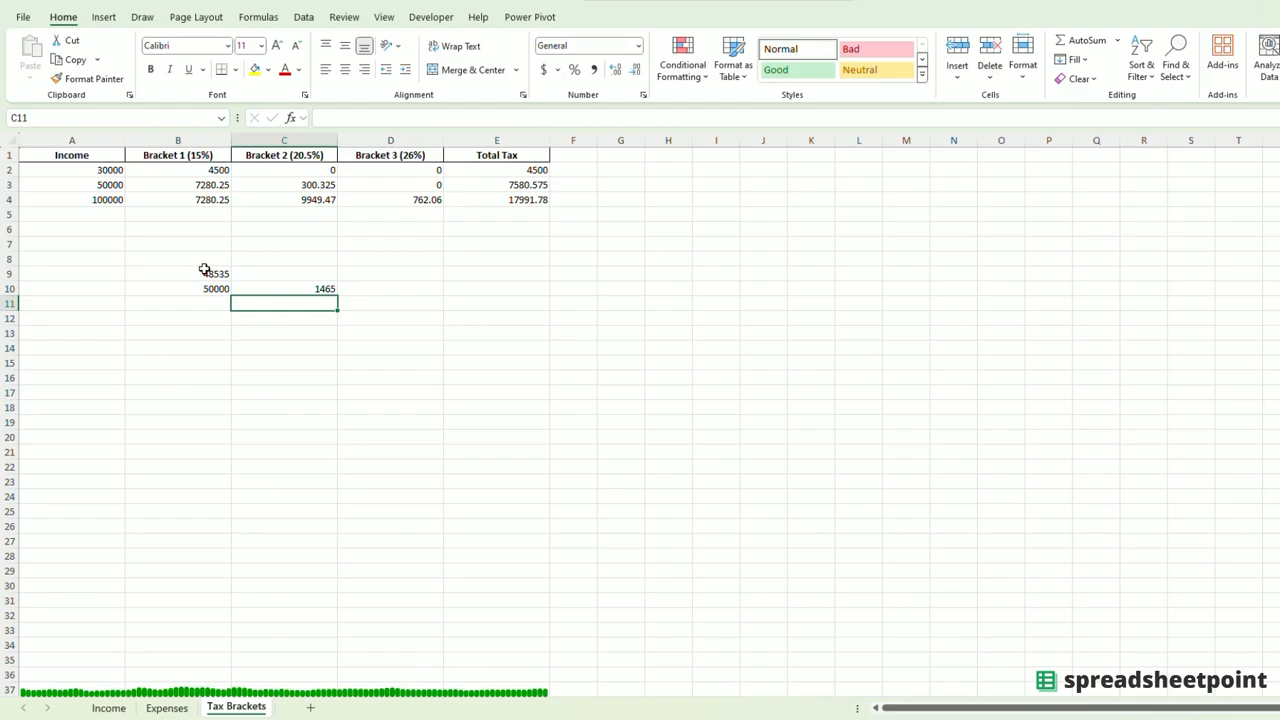
{"action": "left_click", "coordinate": [311, 290]}
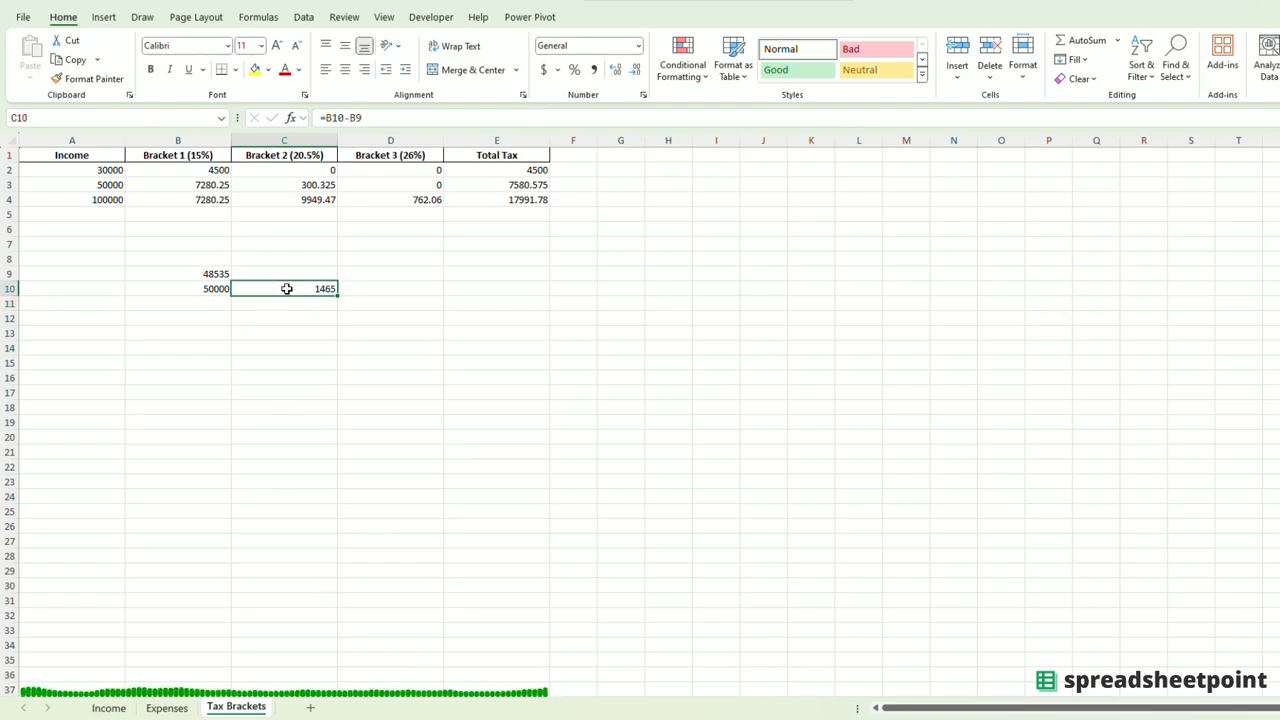
Examine the Bracket 2 formula and its upper limit for the 50000 income, plus all three bracket formulas for the 100000 income.
{"action": "left_click", "coordinate": [307, 187]}
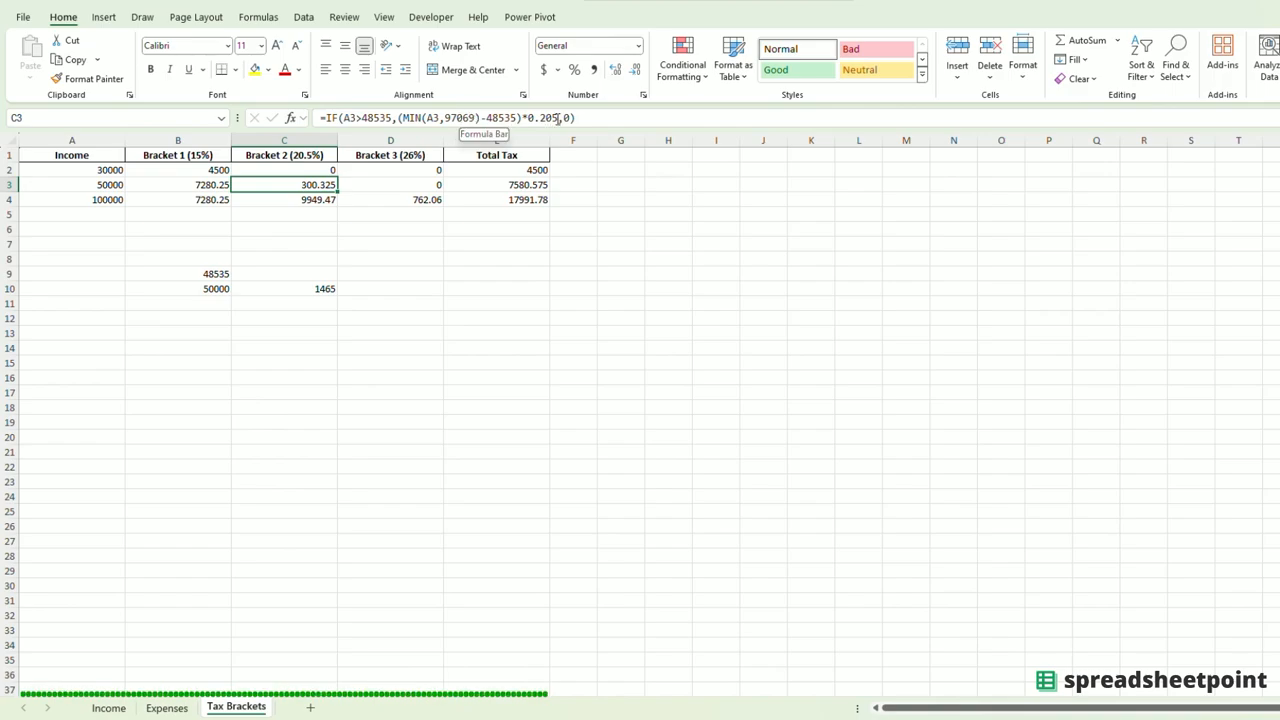
{"action": "double_click", "coordinate": [460, 118]}
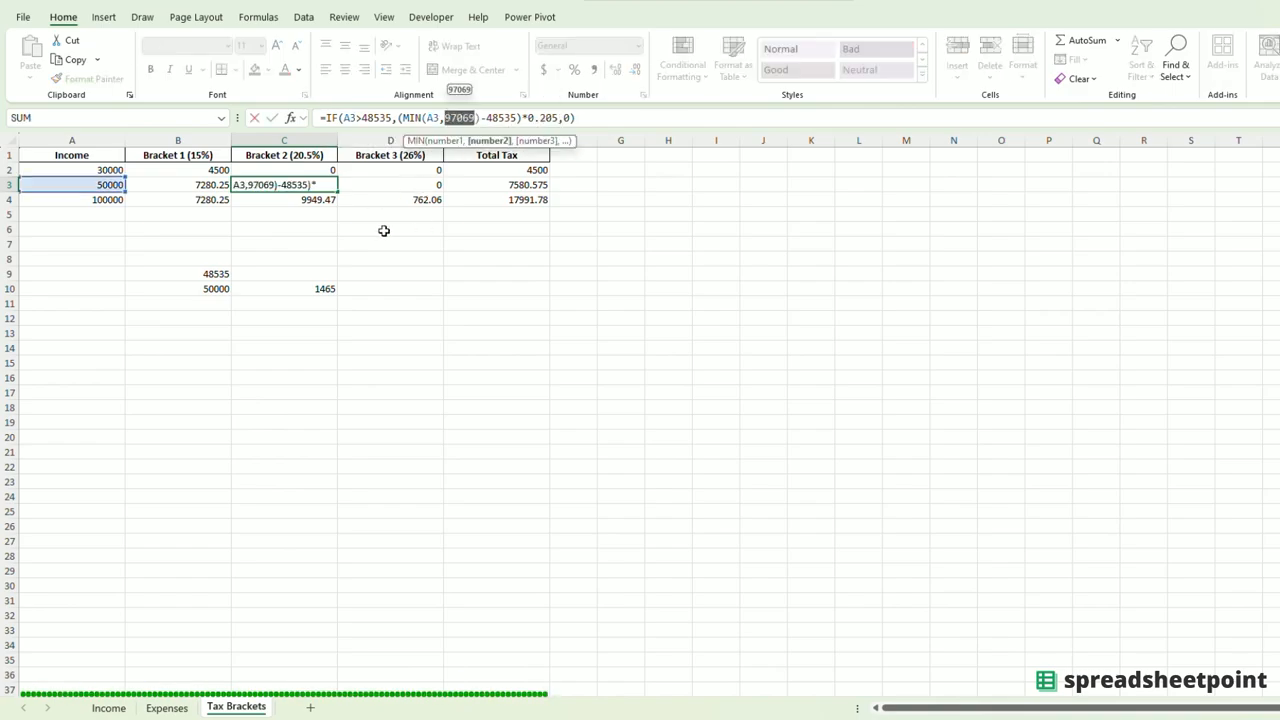
{"action": "key", "text": "Escape"}
{"action": "left_click", "coordinate": [96, 201]}
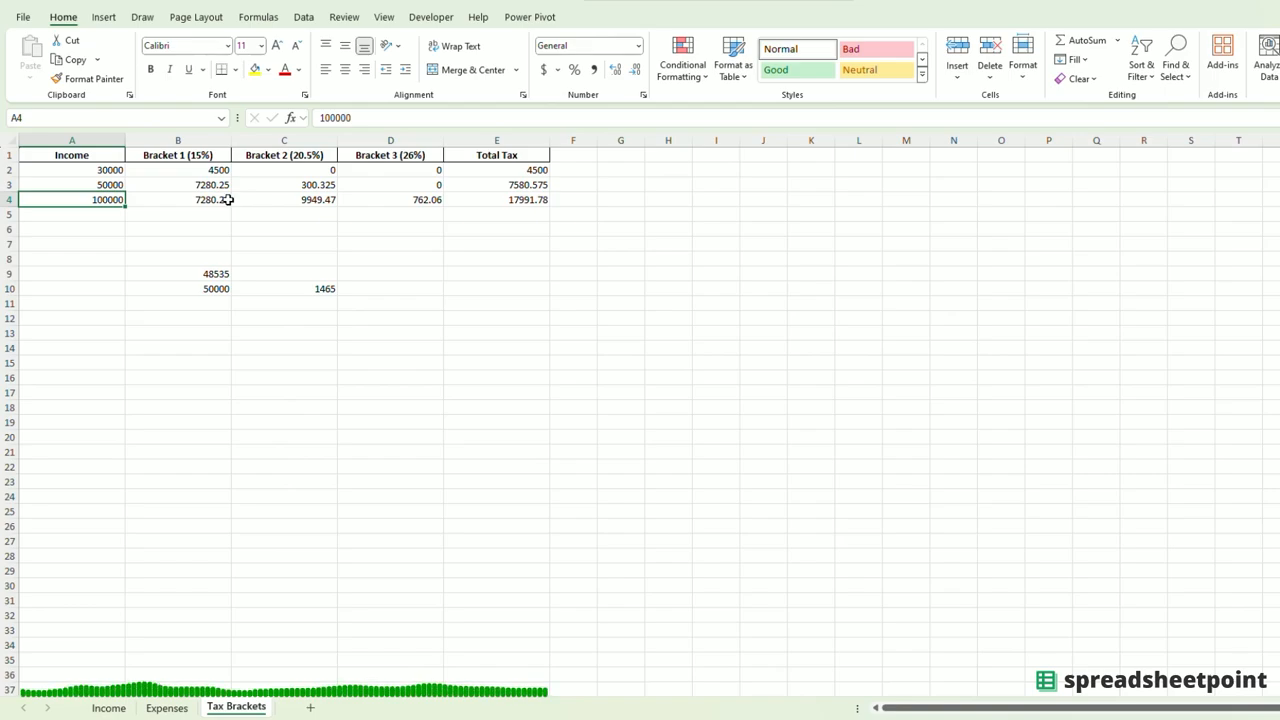
{"action": "left_click", "coordinate": [200, 199]}
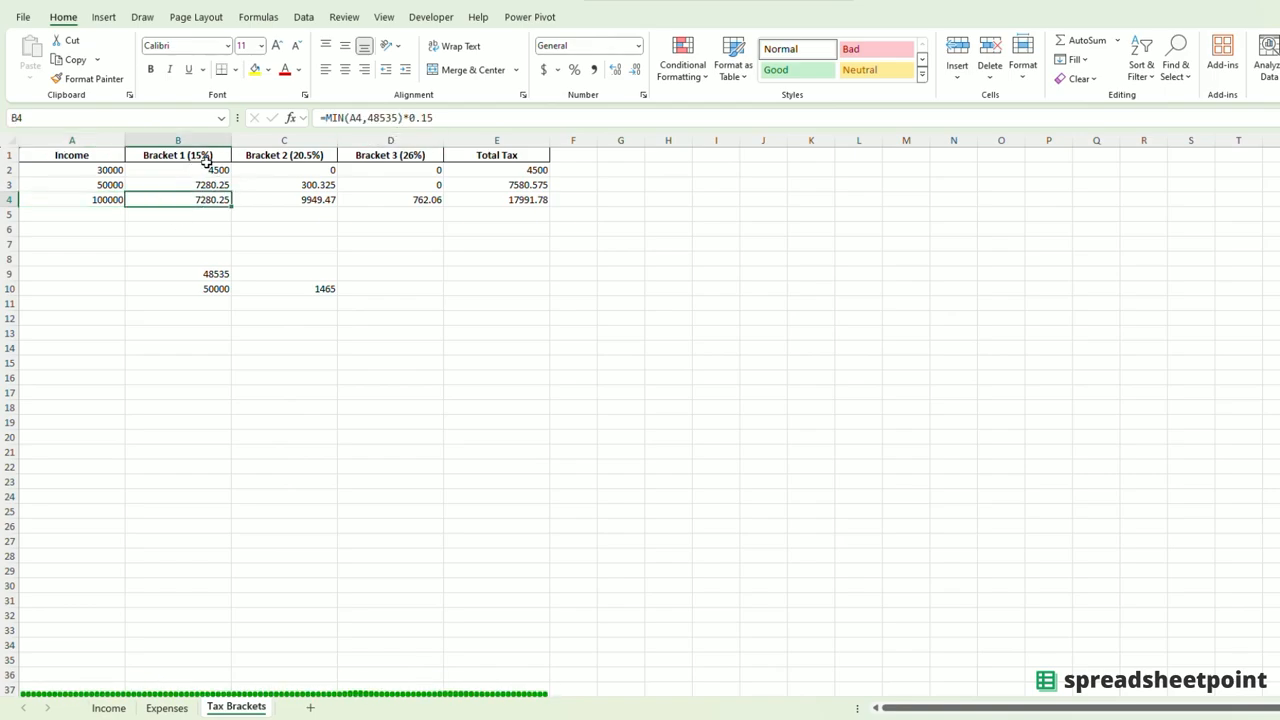
{"action": "left_click", "coordinate": [291, 199]}
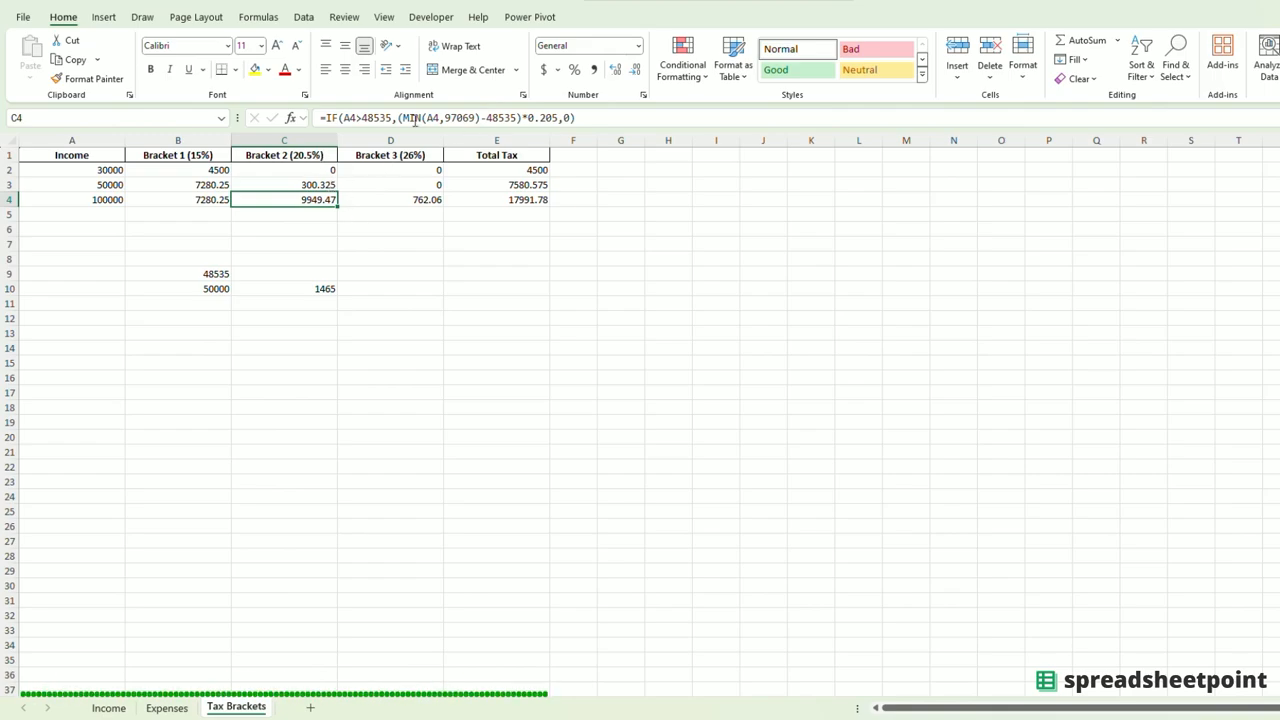
{"action": "left_click", "coordinate": [420, 200]}
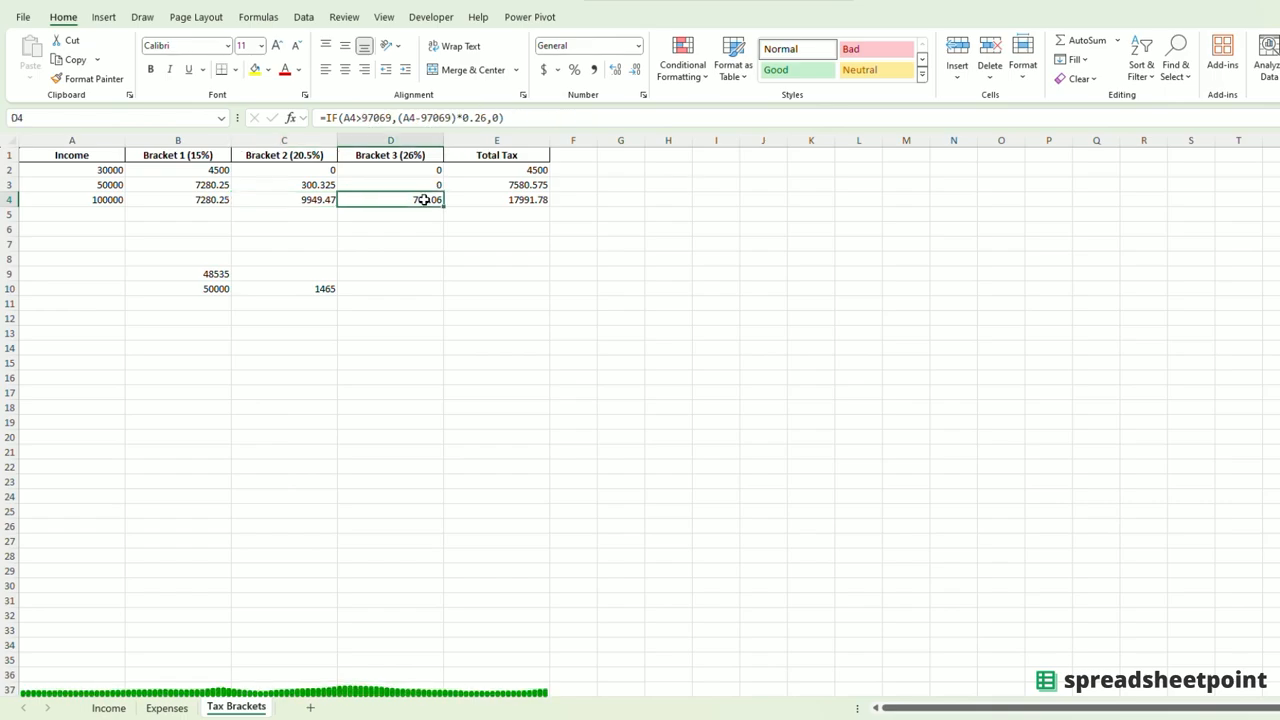
{"action": "left_click", "coordinate": [300, 199]}
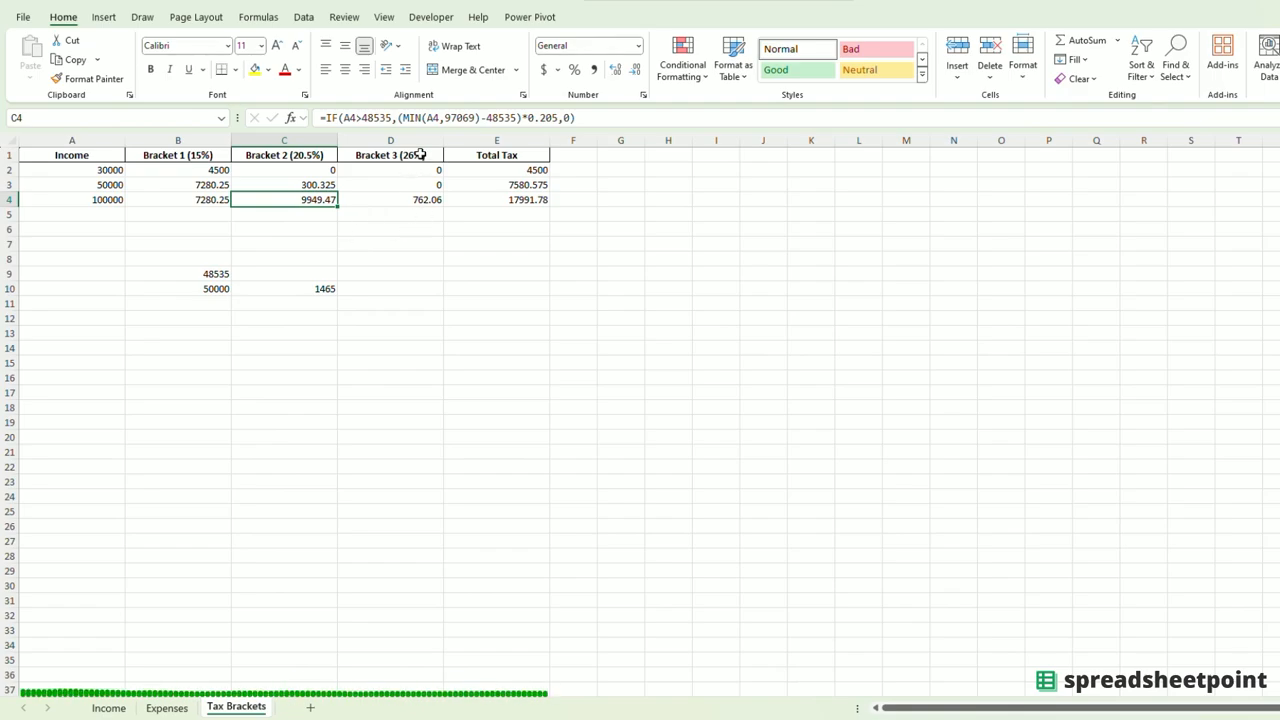
{"action": "left_click", "coordinate": [414, 205]}
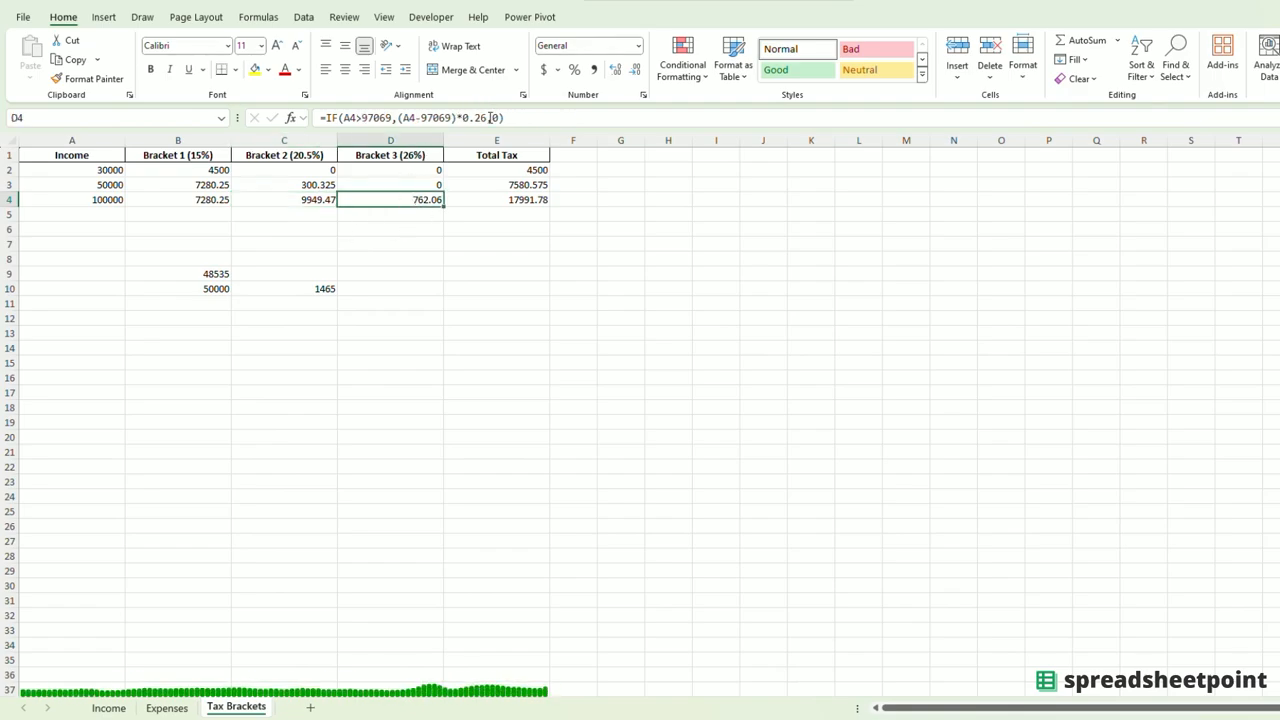
{"action": "left_click_drag", "start_coordinate": [487, 118], "coordinate": [462, 118]}
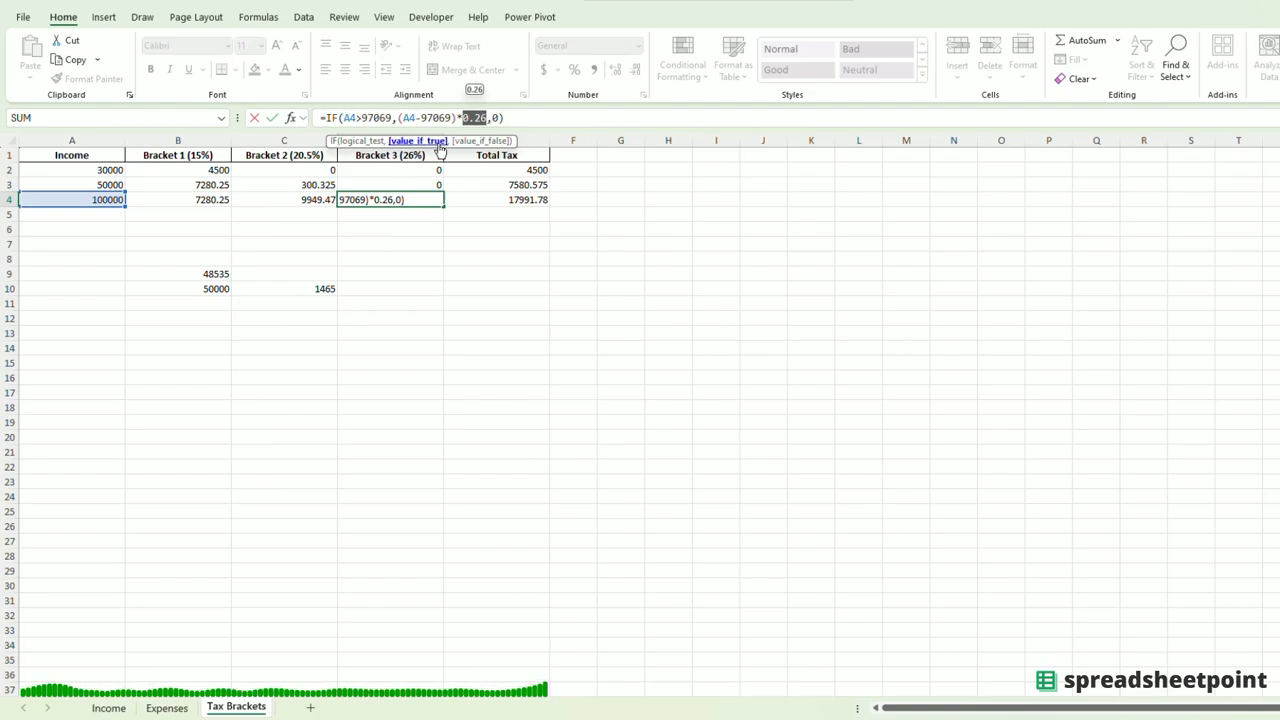
{"action": "key", "text": "Return"}
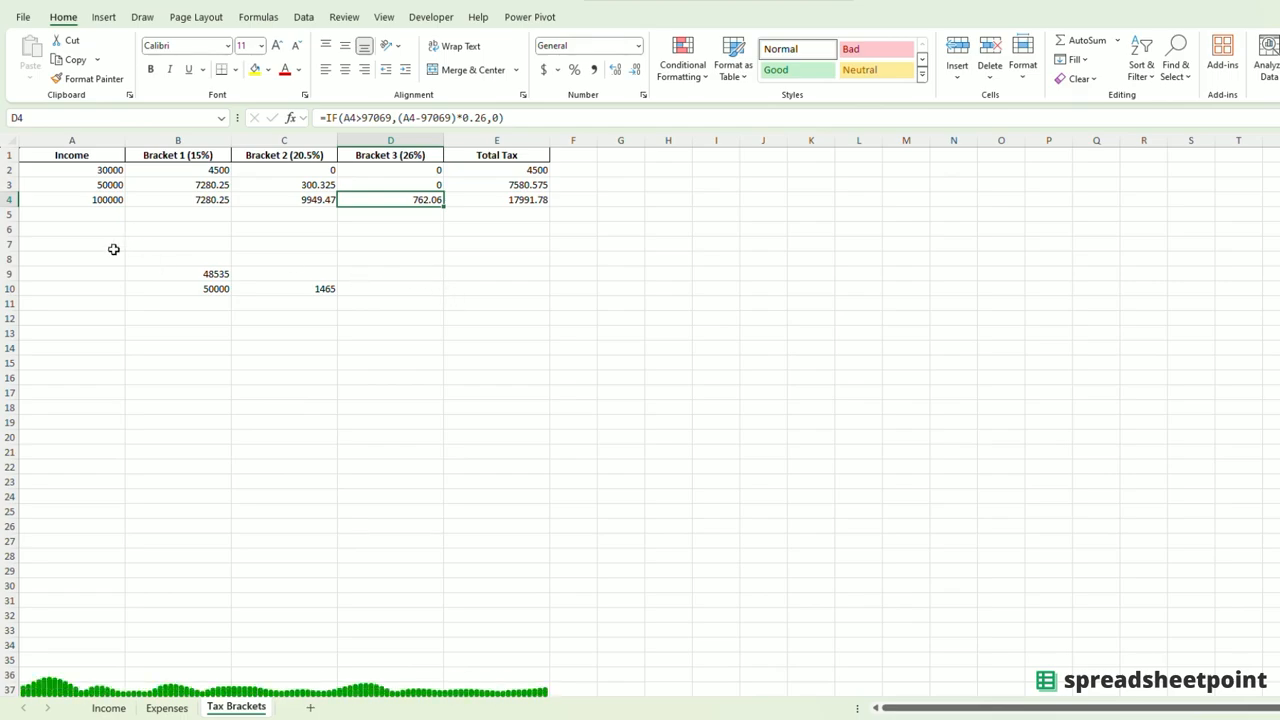
{"action": "left_click_drag", "start_coordinate": [97, 181], "coordinate": [523, 200]}
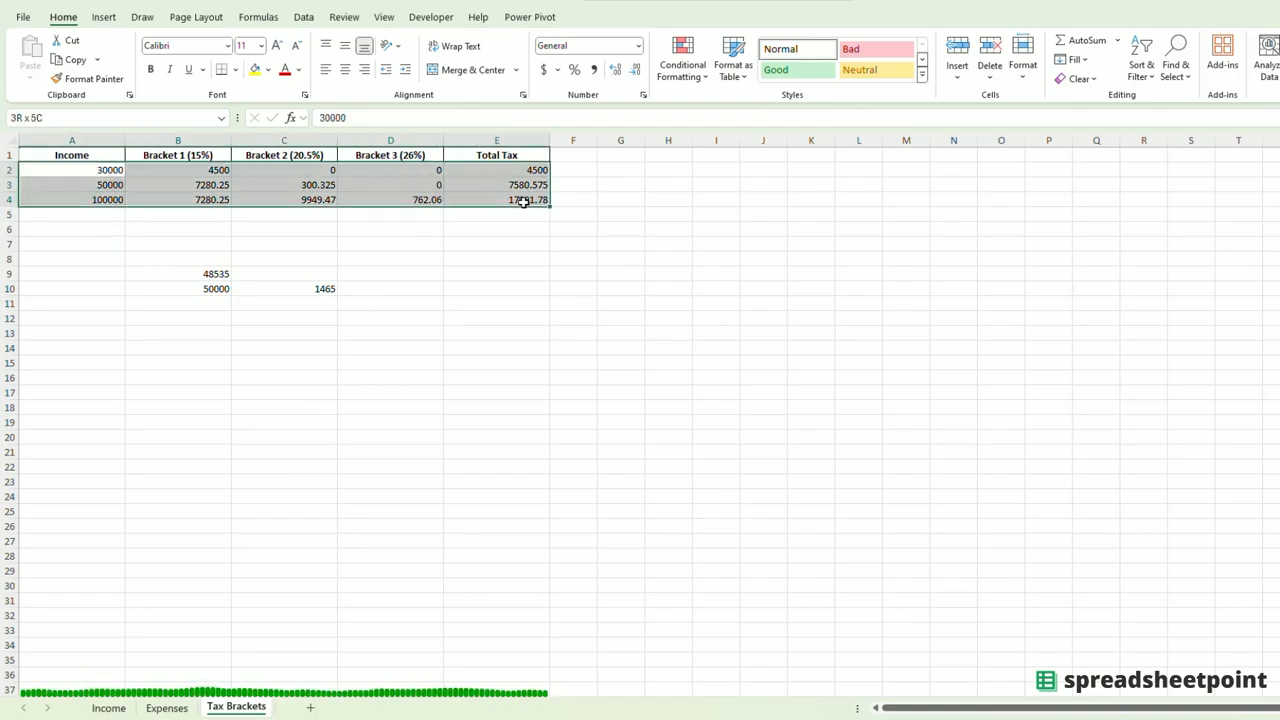
{"action": "left_click", "coordinate": [408, 399]}
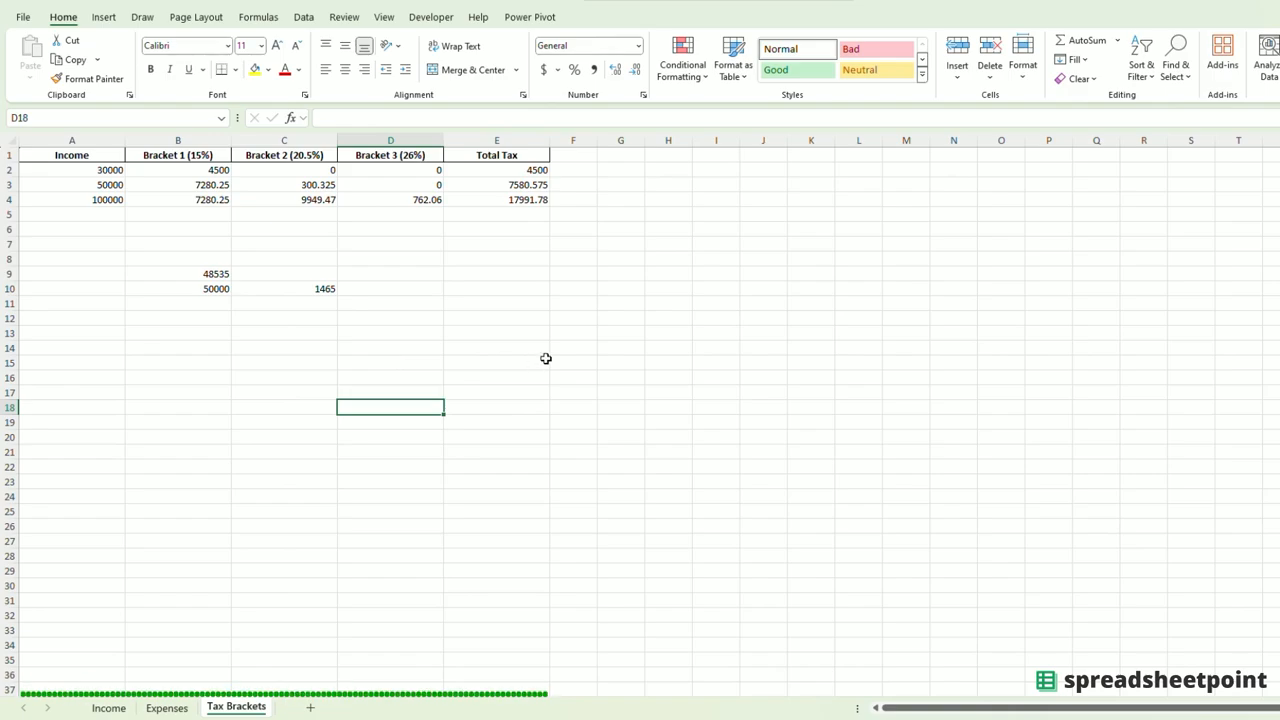
{"action": "left_click", "coordinate": [566, 320]}
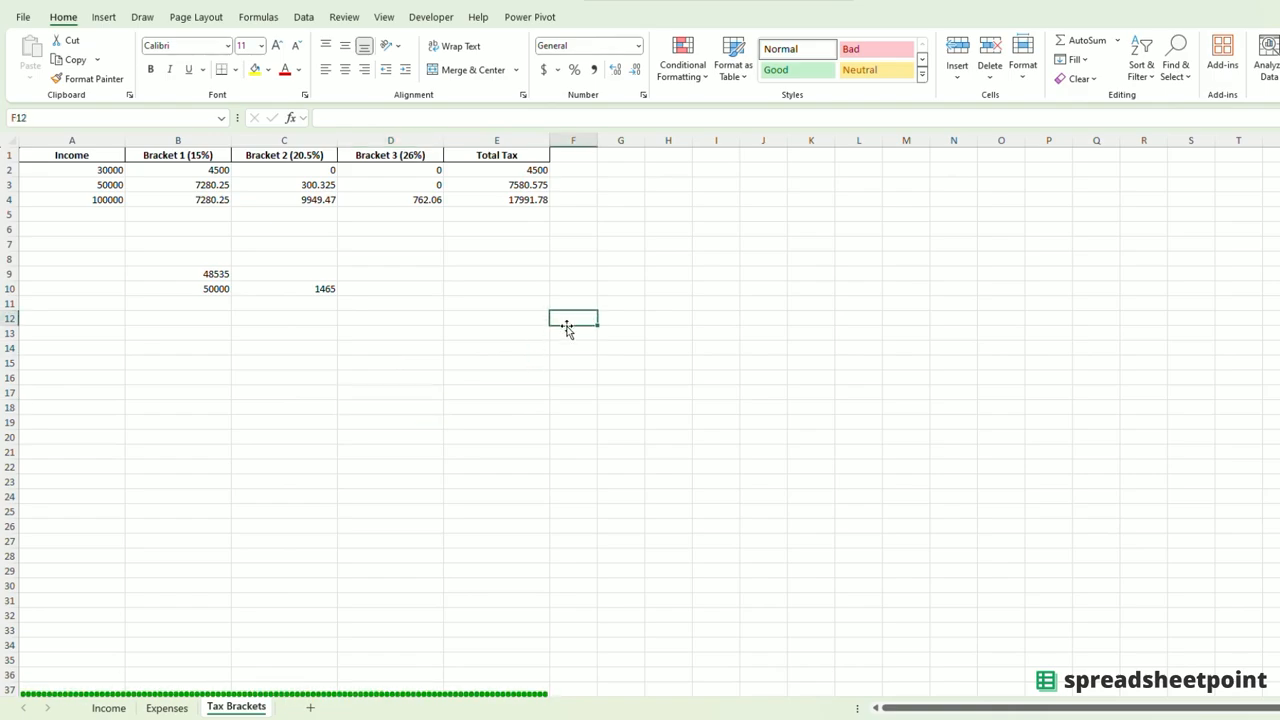
Review the Expenses and Income sheets with their pivot tables, plus the Total Tax formula for the 50000 income on the Tax Brackets sheet.
{"action": "left_click", "coordinate": [166, 708]}
{"action": "left_click", "coordinate": [254, 606]}
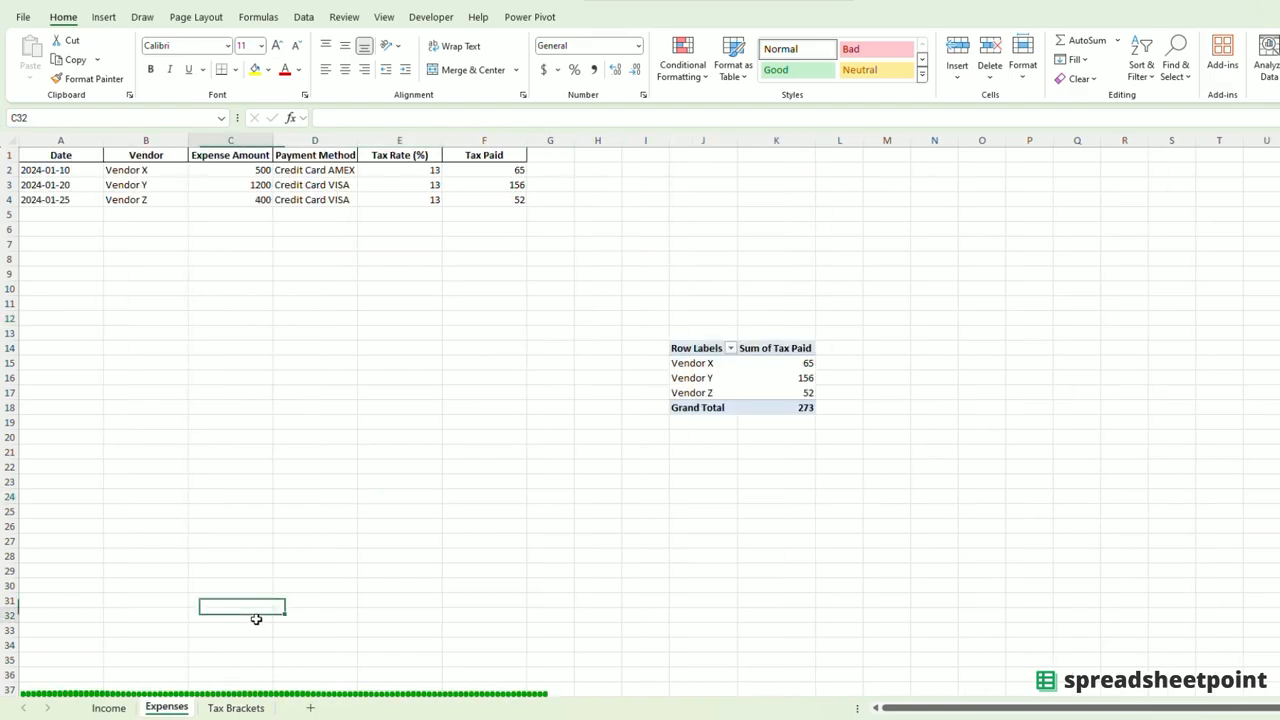
{"action": "left_click", "coordinate": [254, 497]}
{"action": "left_click", "coordinate": [319, 455]}
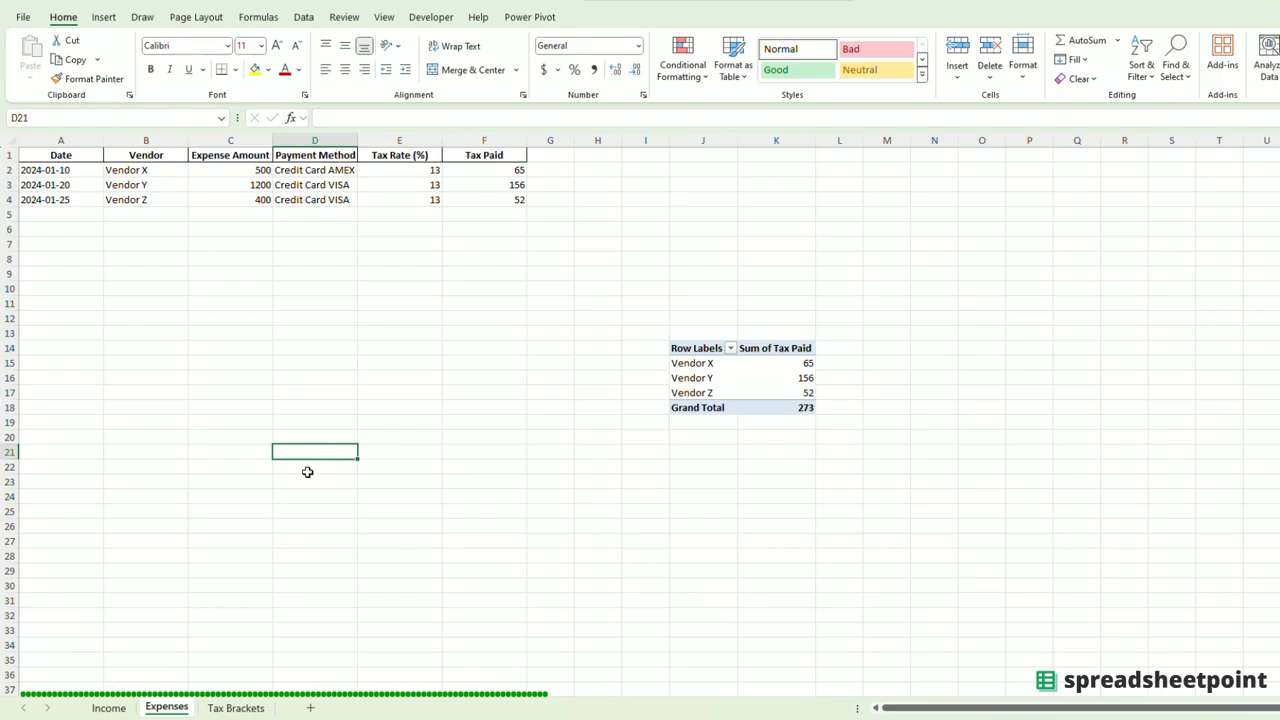
{"action": "key", "text": "ctrl+Page_Up"}
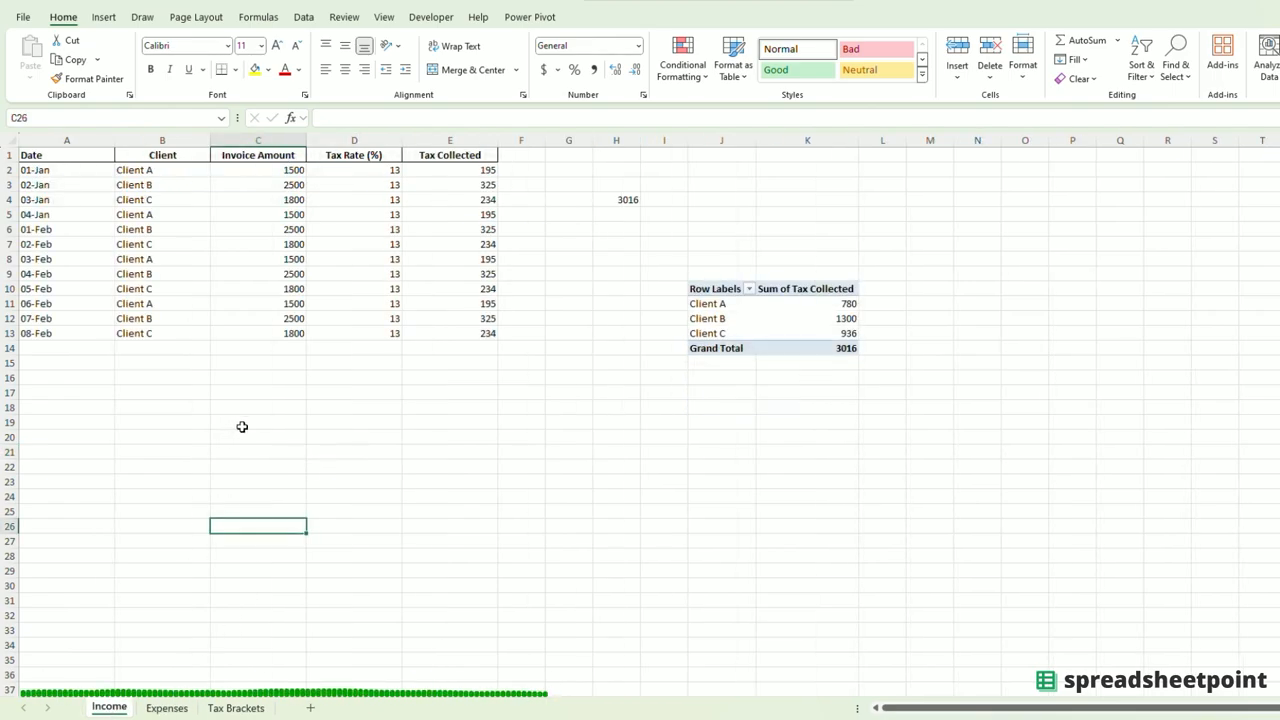
{"action": "left_click", "coordinate": [81, 406]}
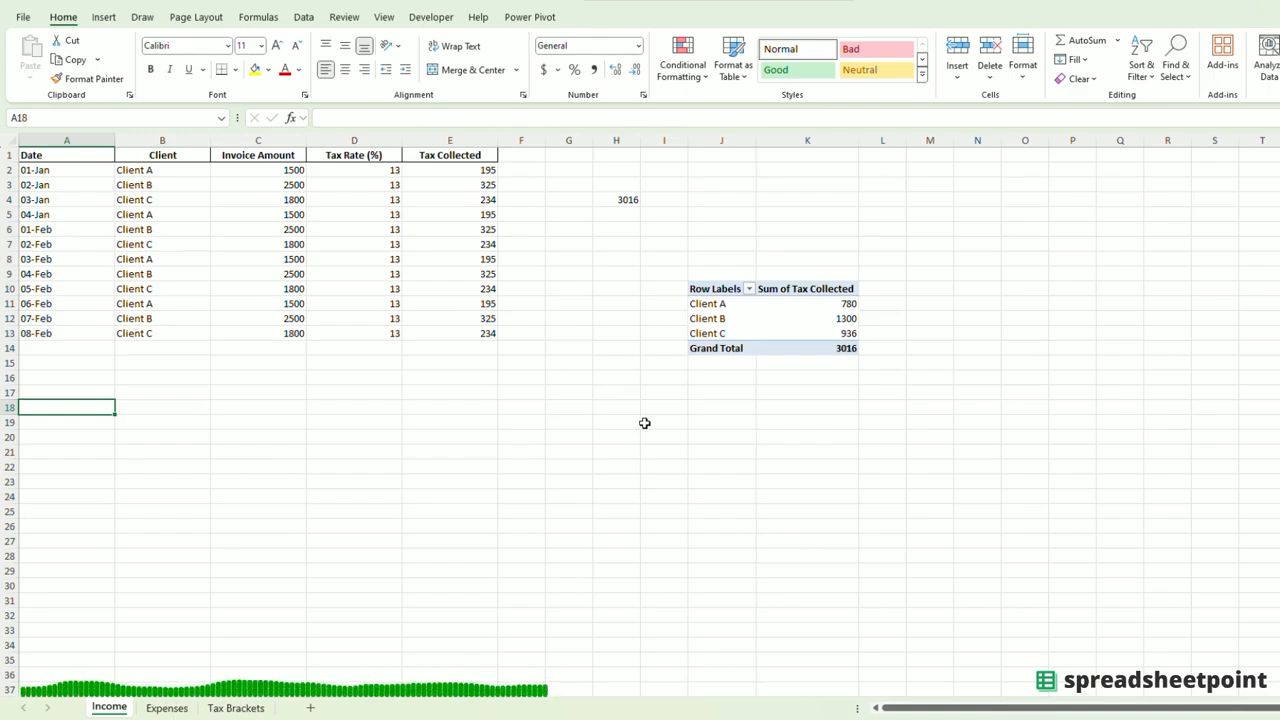
{"action": "left_click", "coordinate": [450, 273]}
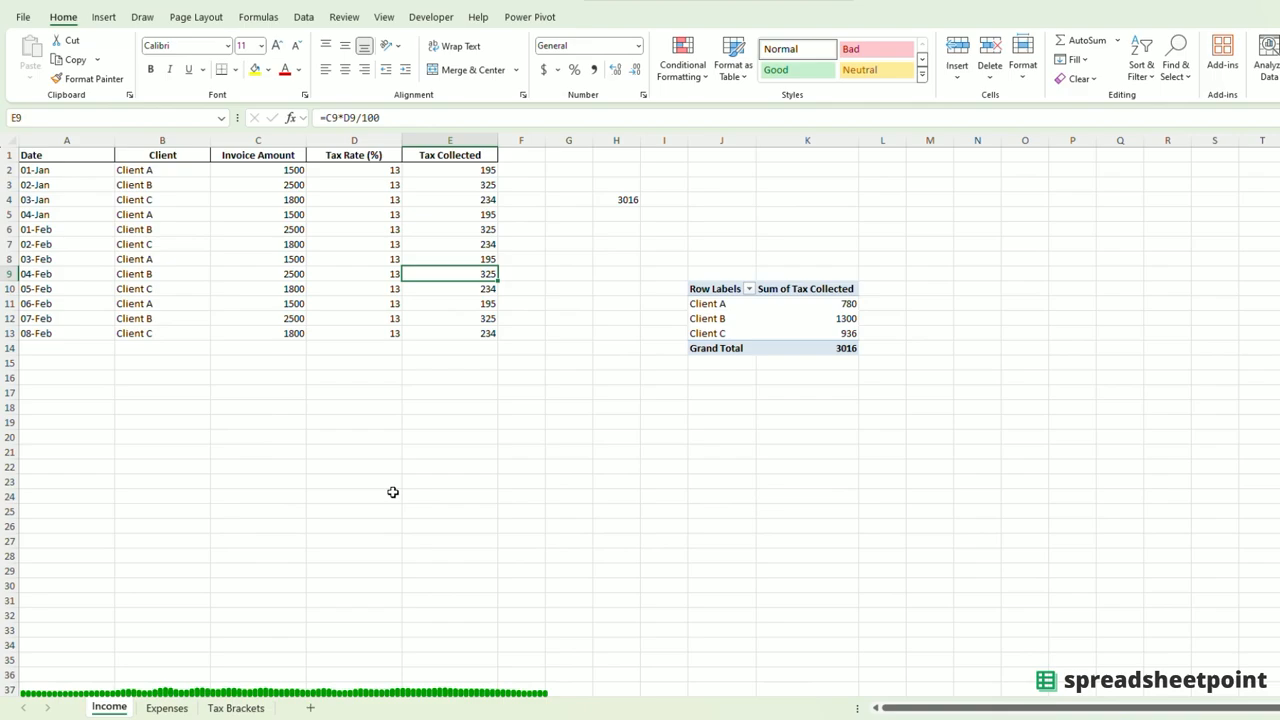
{"action": "left_click", "coordinate": [236, 707]}
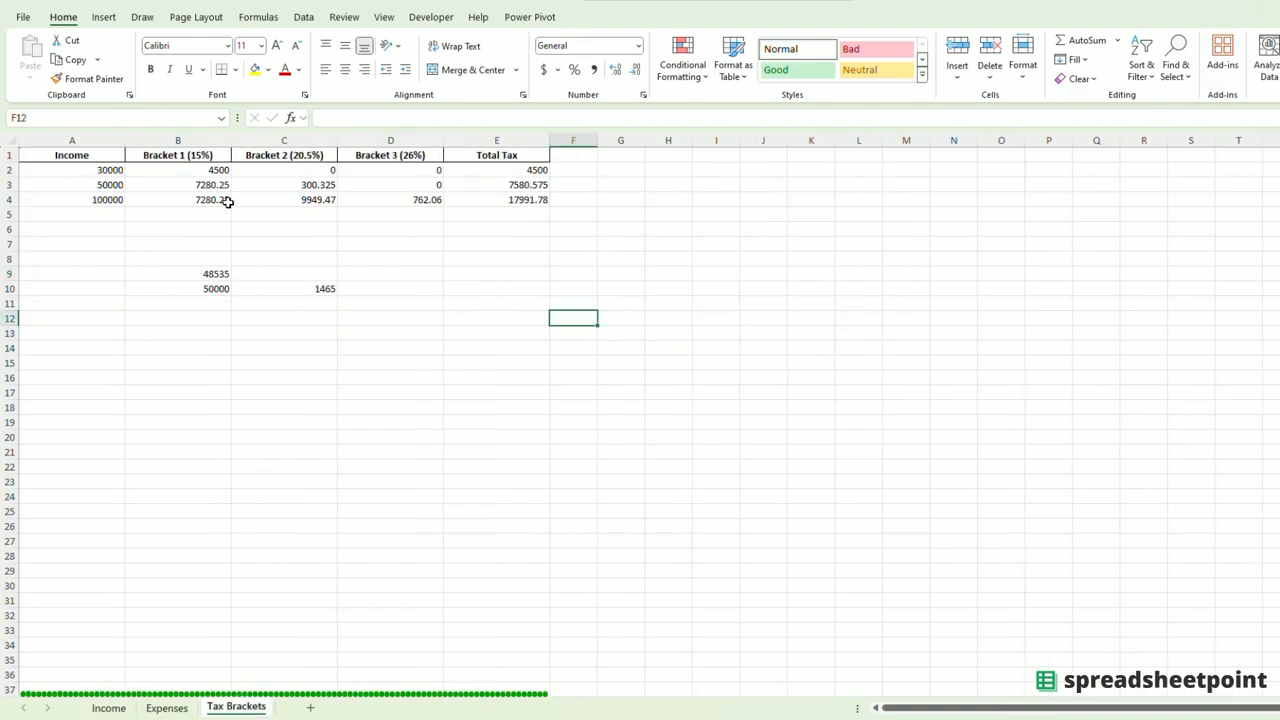
{"action": "left_click", "coordinate": [546, 186]}
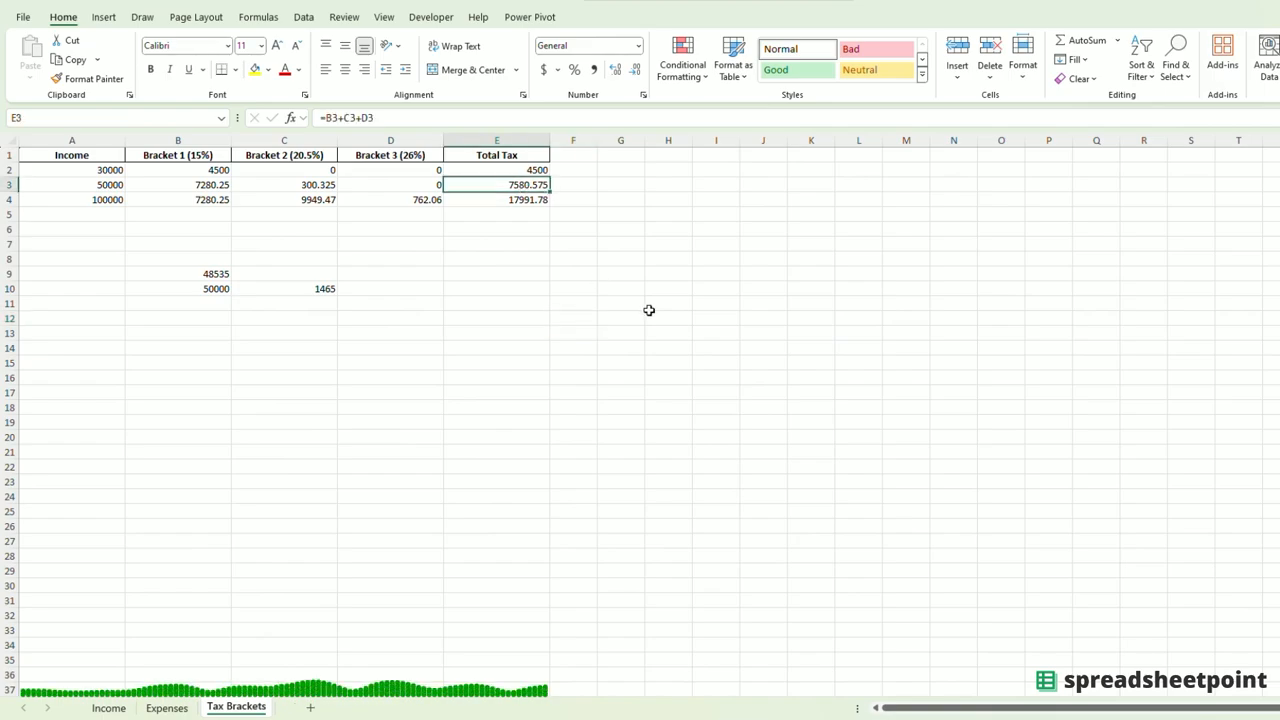